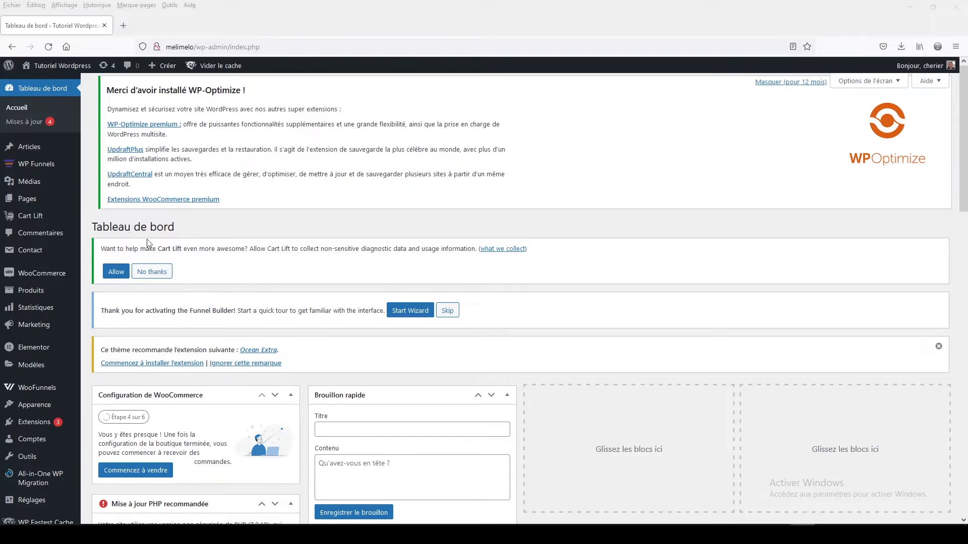
# Create a new WordPress page titled "tuto wordpress" and save it as a draft.
pyautogui.click(35, 202)
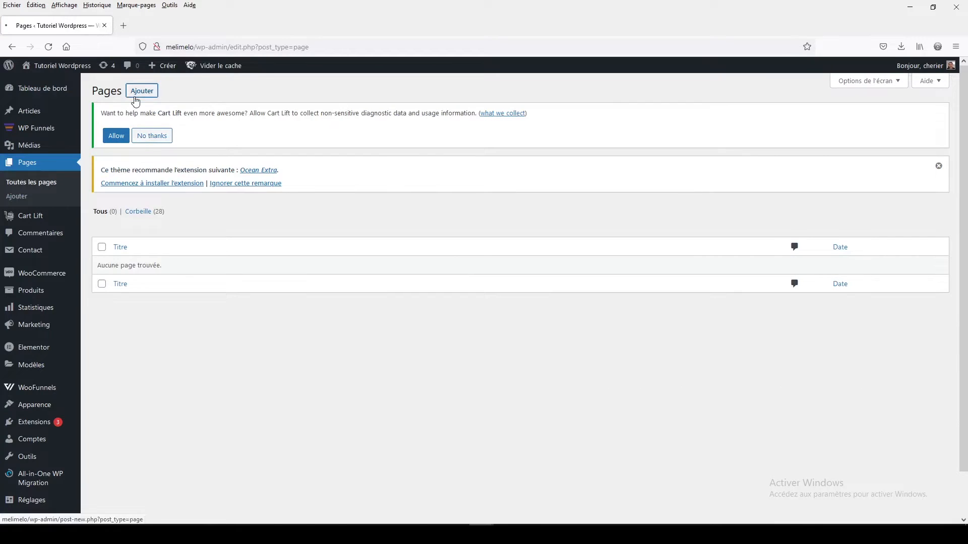
pyautogui.click(136, 97)
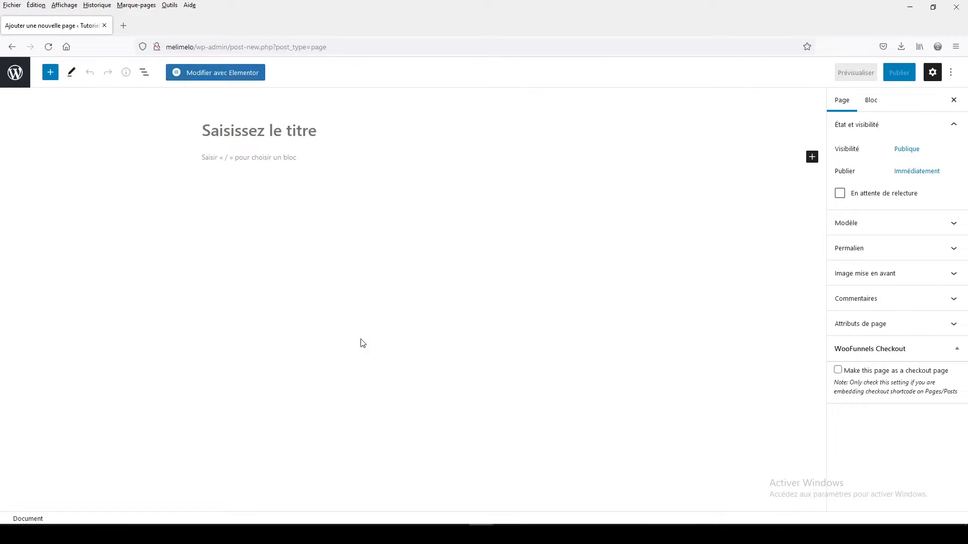
pyautogui.write('tuto')
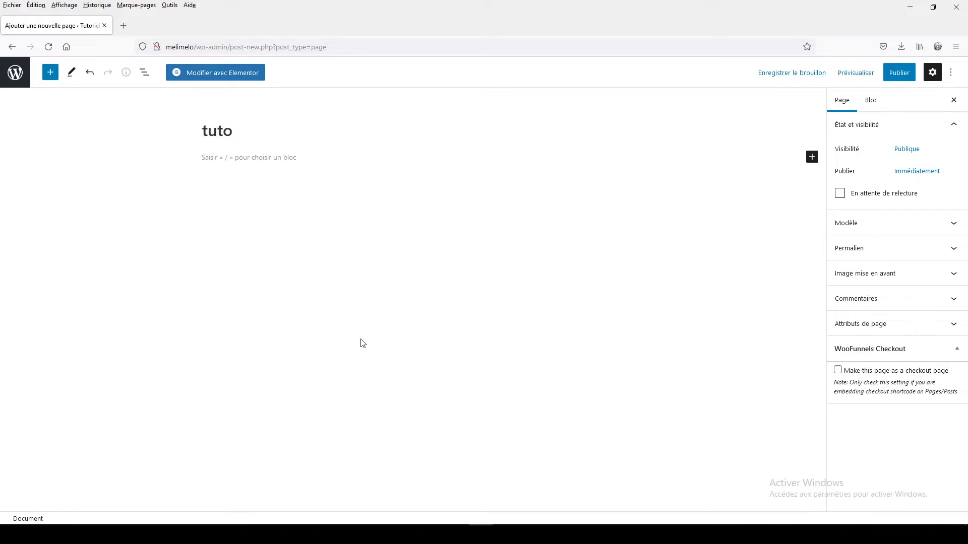
pyautogui.write(' wordpress')
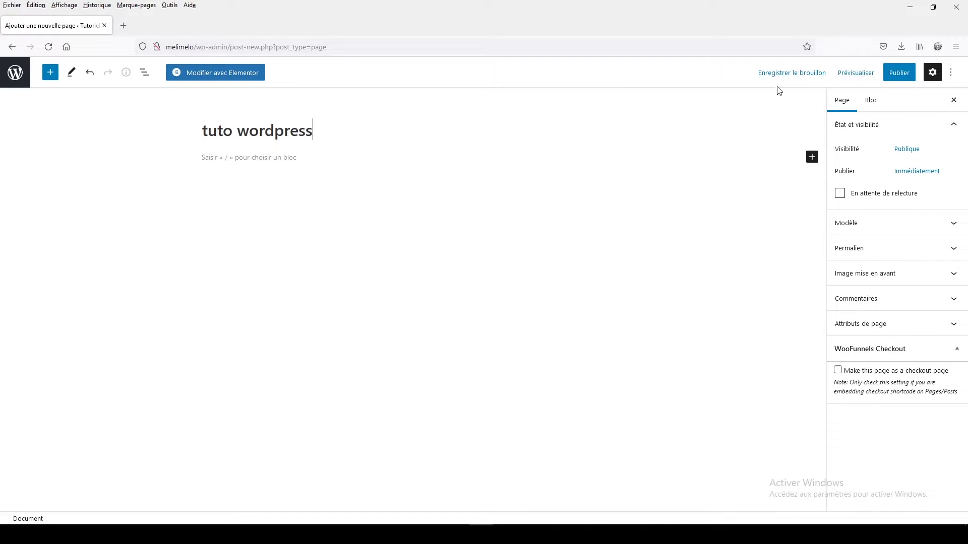
pyautogui.click(772, 75)
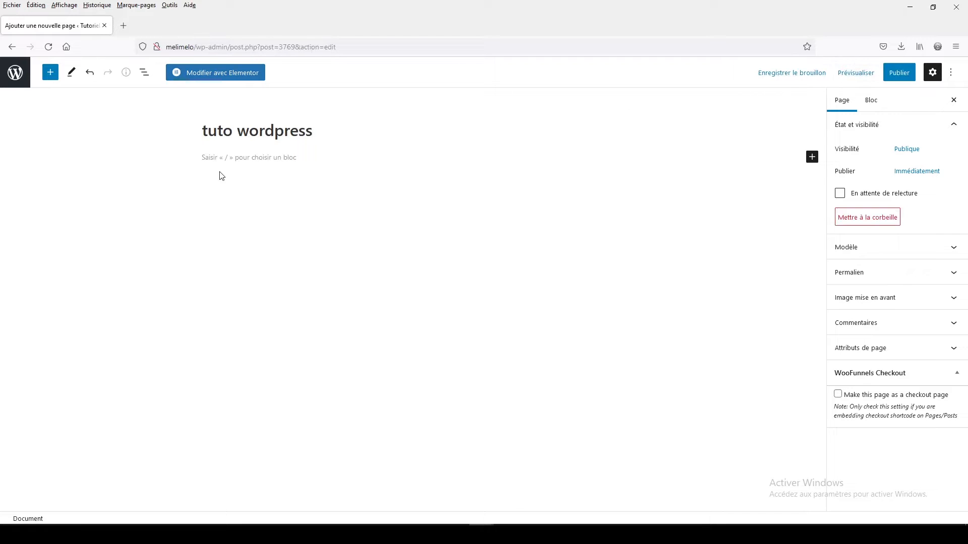
# Edit the page with Elementor and add a Hotspot widget to its empty content area.
pyautogui.click(211, 78)
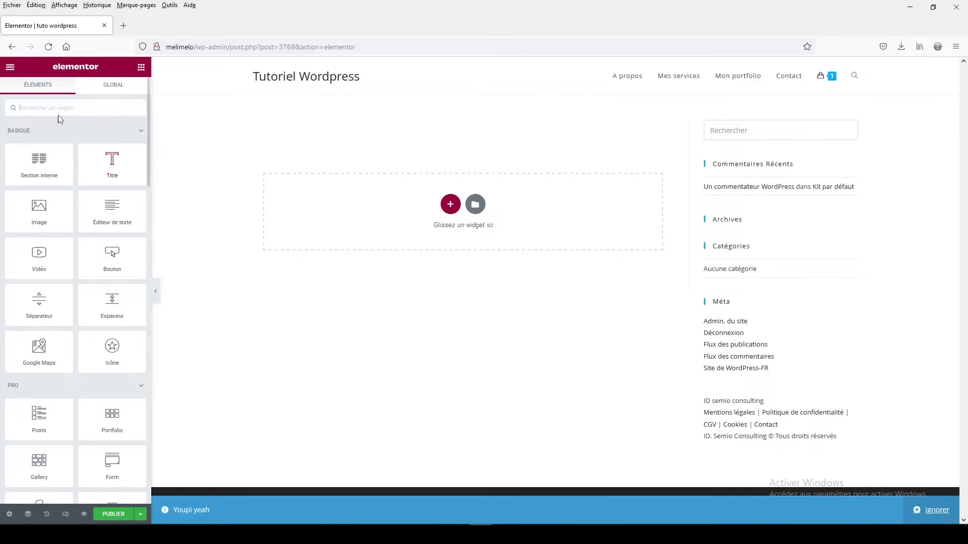
pyautogui.scroll(-3, 71, 329)
pyautogui.scroll(-2, 71, 328)
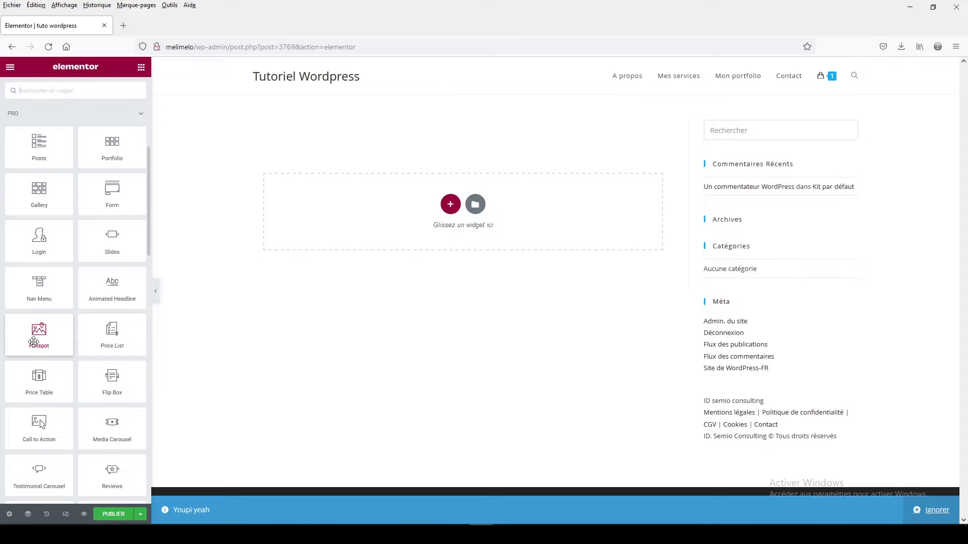
pyautogui.moveTo(34, 343); pyautogui.dragTo(431, 206)
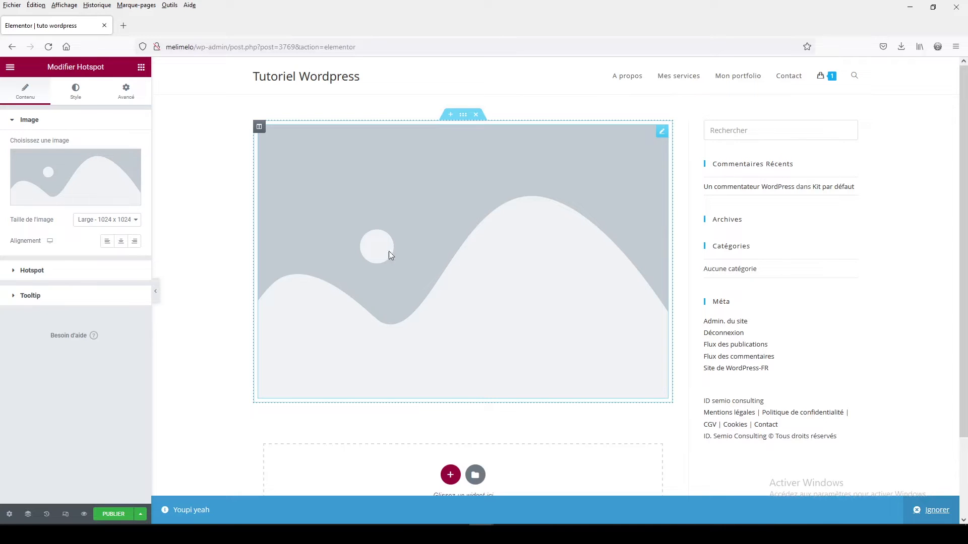
# Insert modern-interior-room-with-furniture-3d-rendering-scaled.jpg from the media library as the Hotspot widget's image.
pyautogui.click(67, 181)
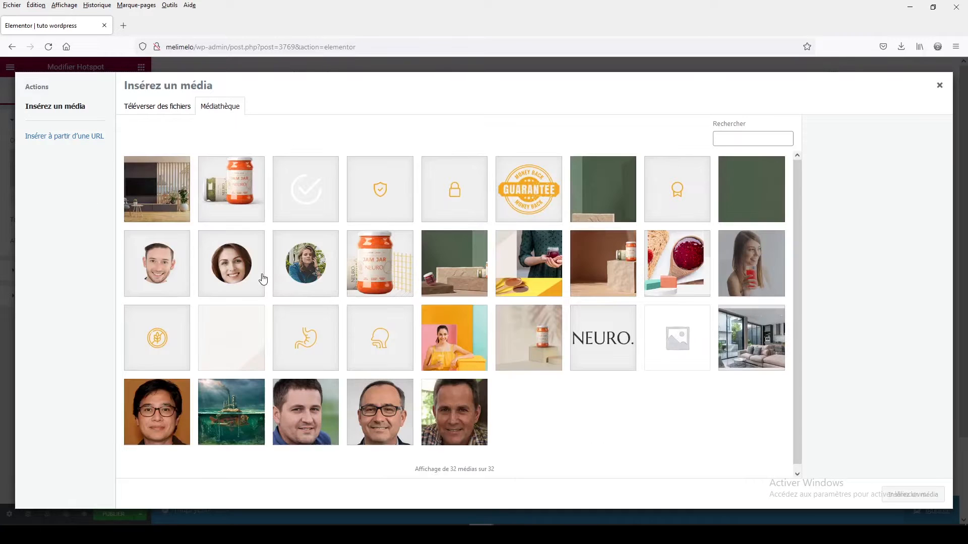
pyautogui.click(166, 199)
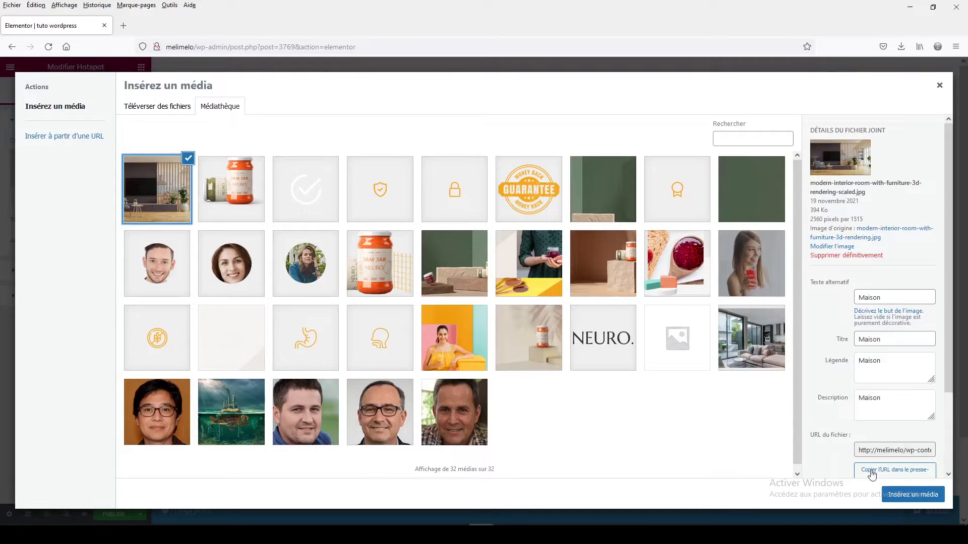
pyautogui.click(926, 496)
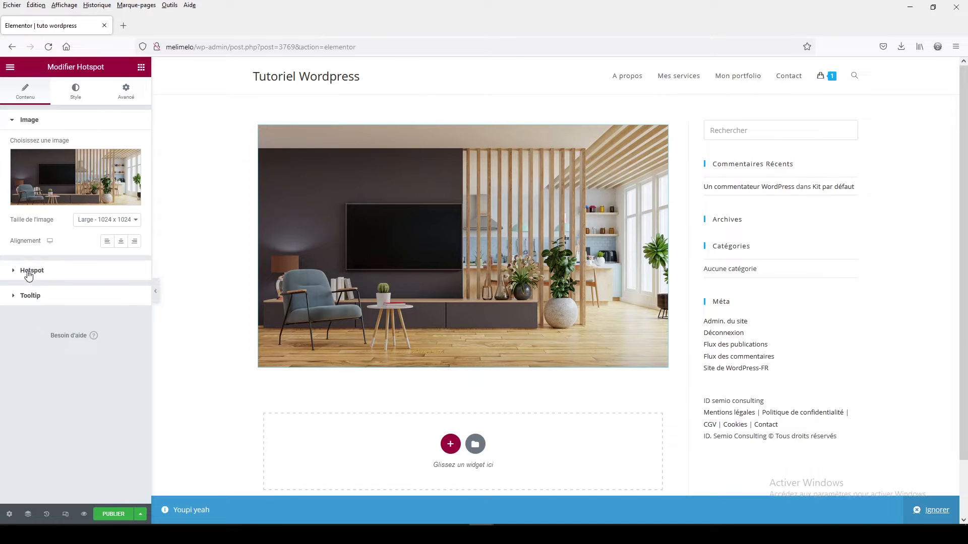
# Give the first hotspot item the label "bouton".
pyautogui.click(25, 272)
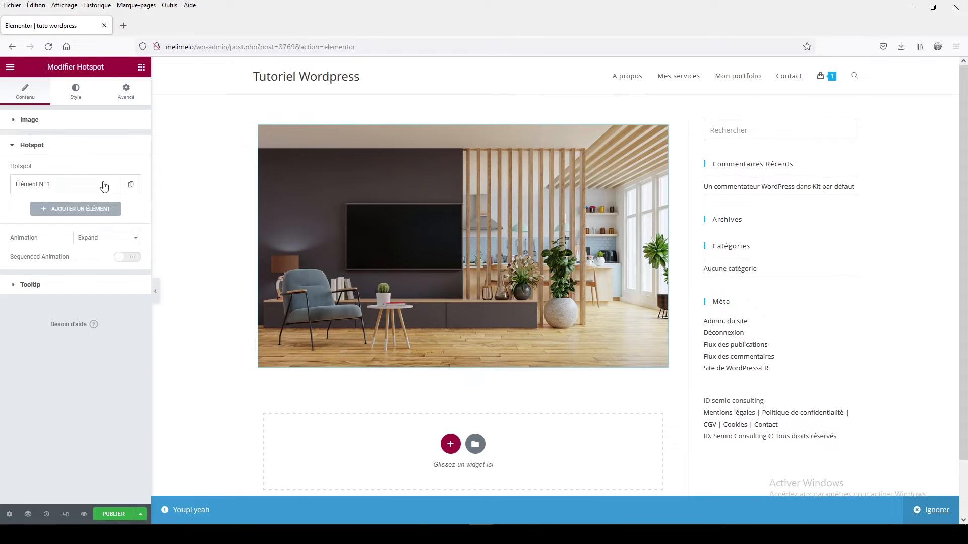
pyautogui.click(88, 190)
pyautogui.click(49, 237)
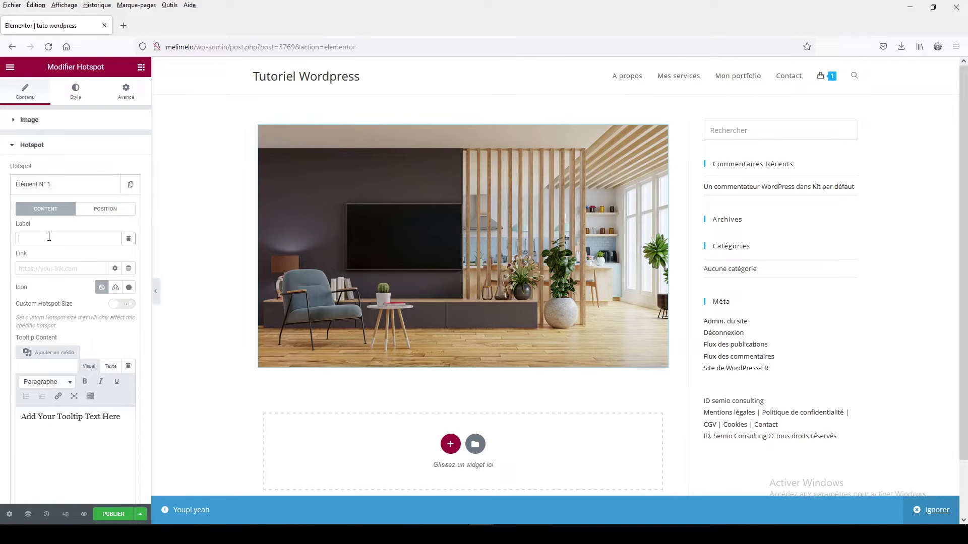
pyautogui.write('bouton')
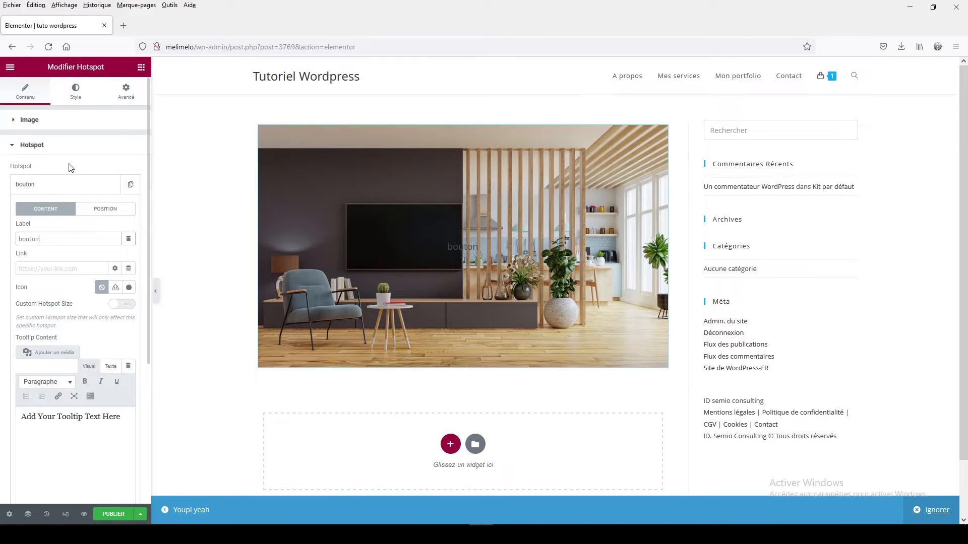
# Set the hotspot color to red #FF0000 and show the hotspot's tooltip on the image.
pyautogui.click(75, 93)
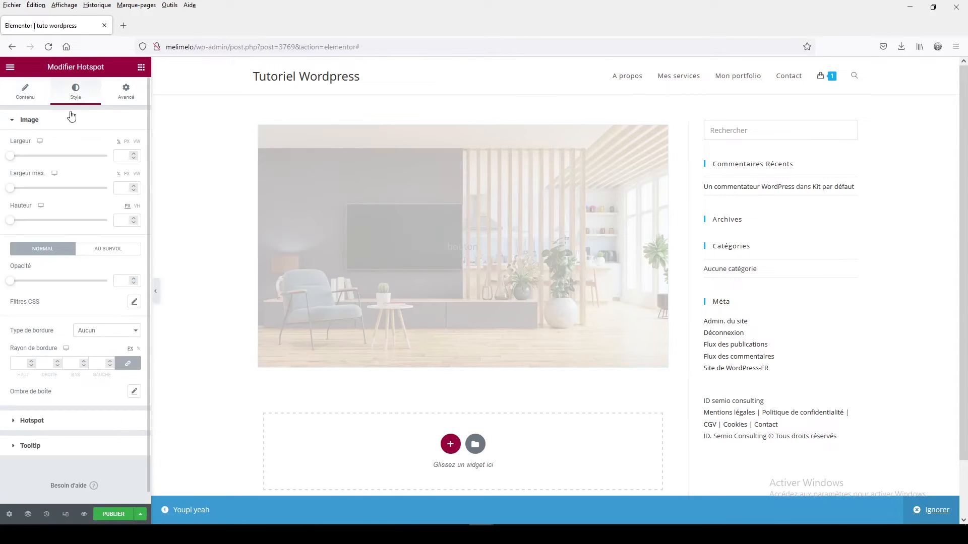
pyautogui.click(32, 423)
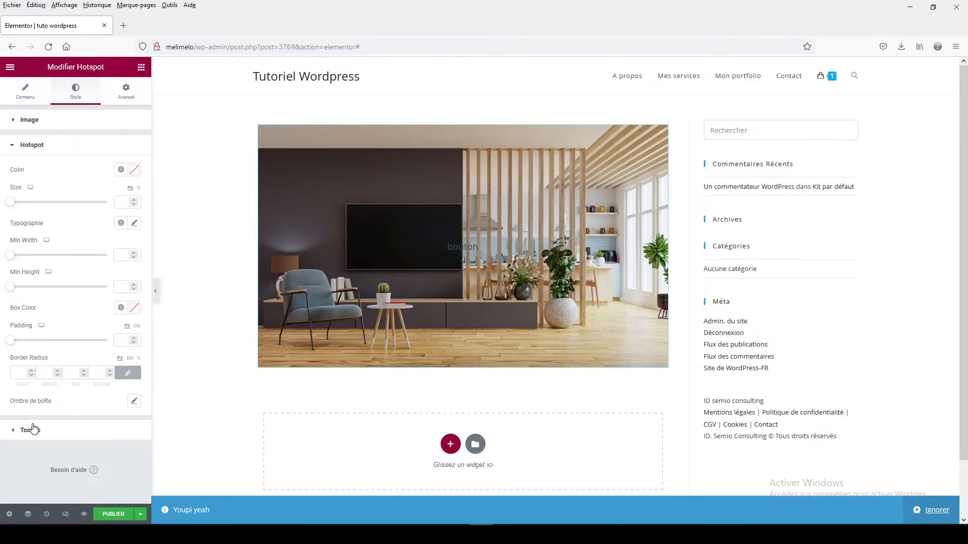
pyautogui.click(134, 169)
pyautogui.moveTo(127, 216); pyautogui.dragTo(141, 200)
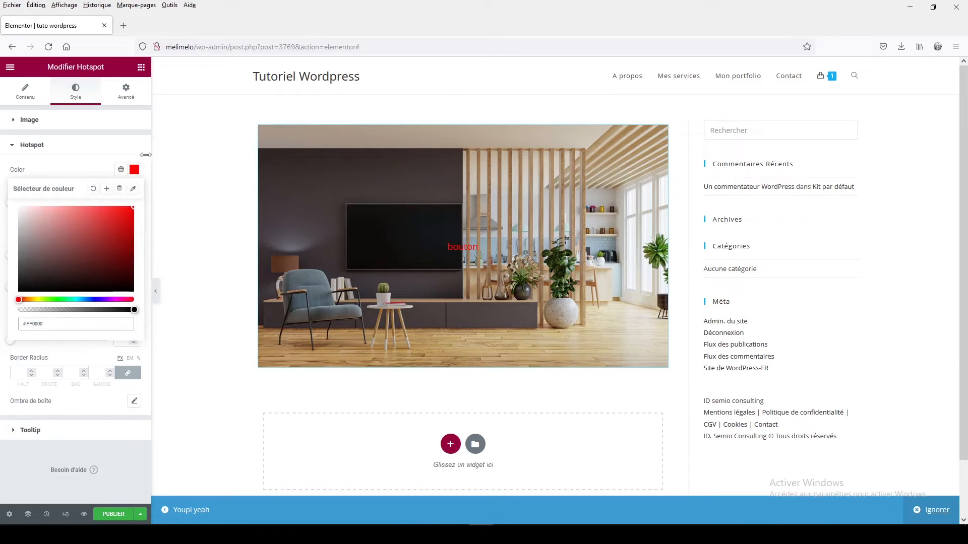
pyautogui.click(76, 151)
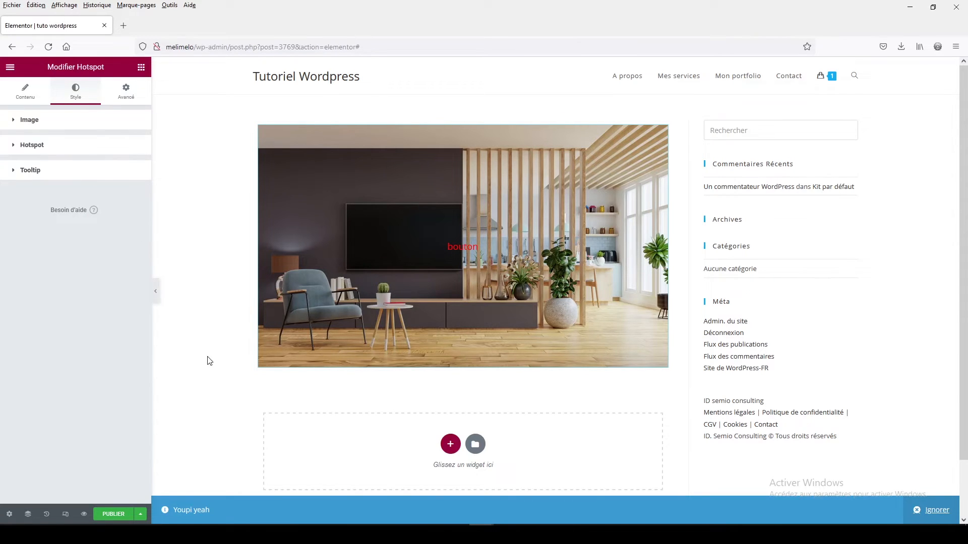
pyautogui.click(466, 252)
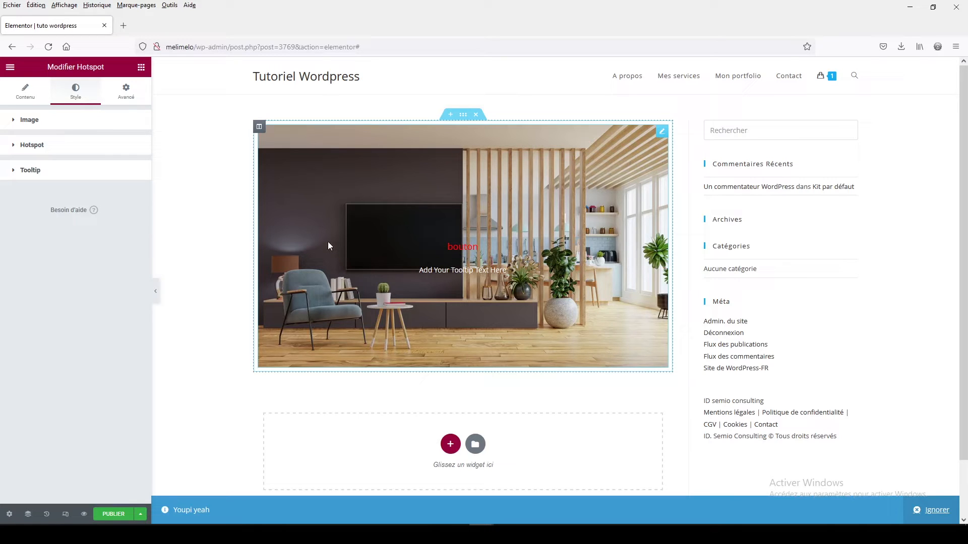
# Remove the label text from the first hotspot item.
pyautogui.click(15, 146)
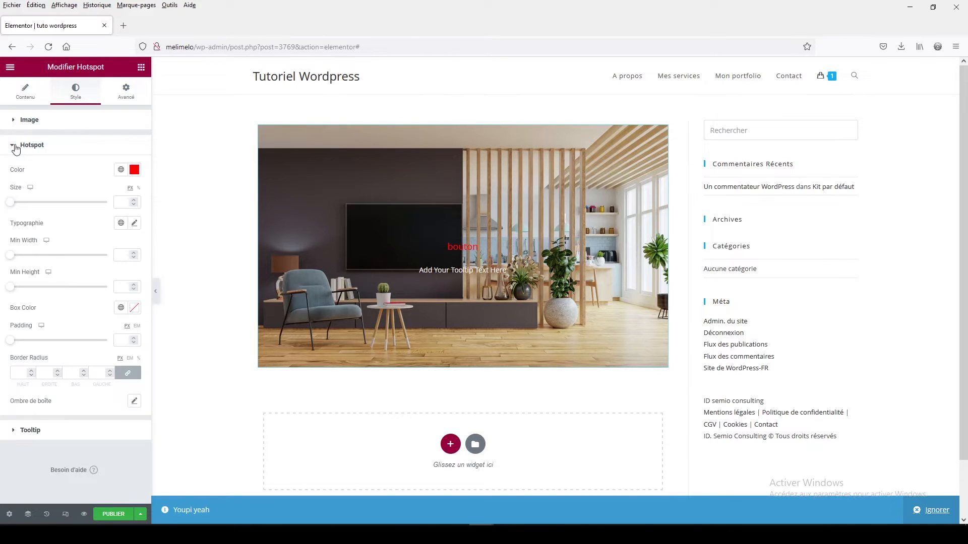
pyautogui.click(15, 146)
pyautogui.click(11, 91)
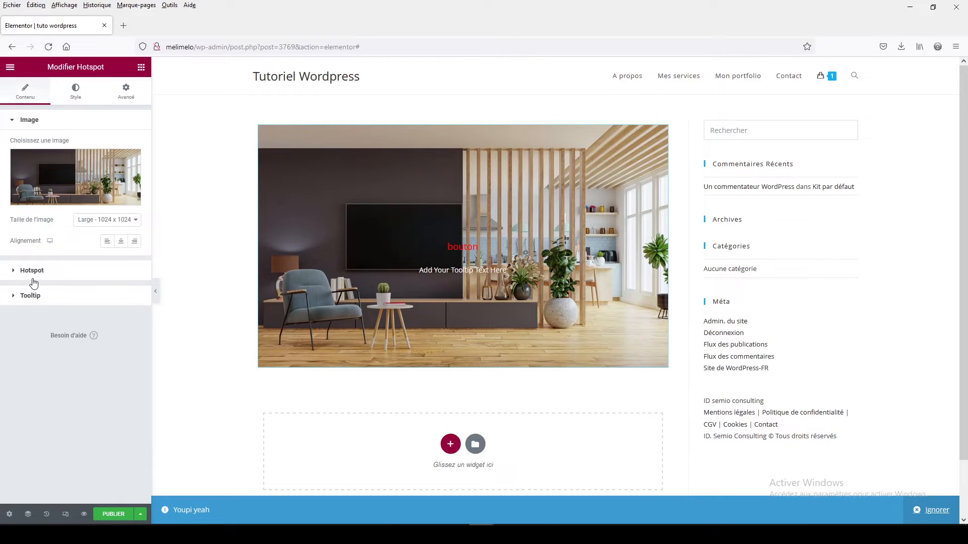
pyautogui.click(33, 275)
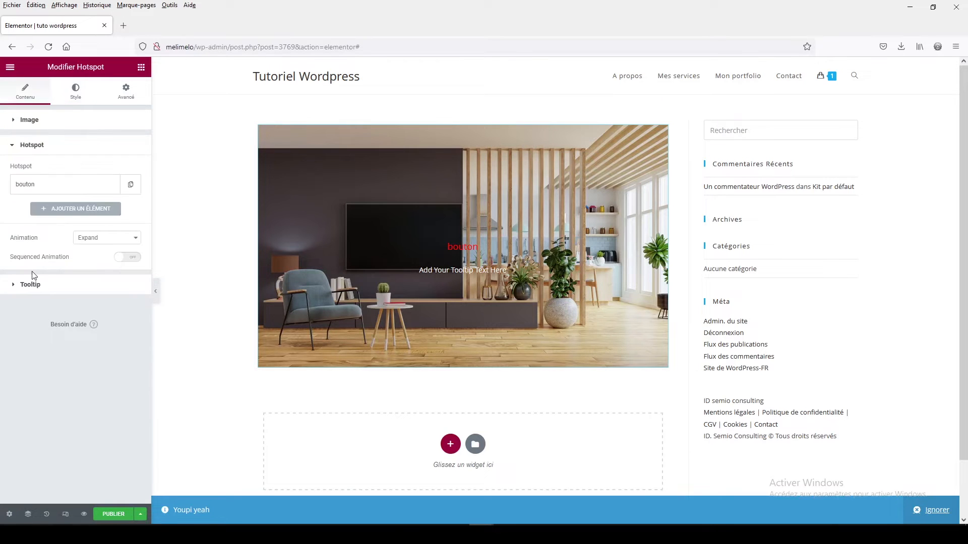
pyautogui.click(27, 188)
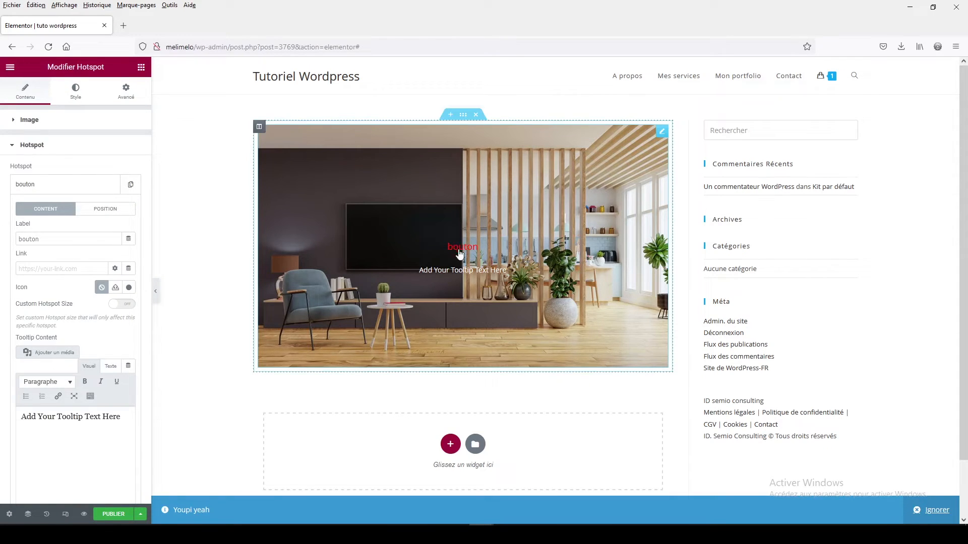
pyautogui.moveTo(39, 239); pyautogui.dragTo(1, 239)
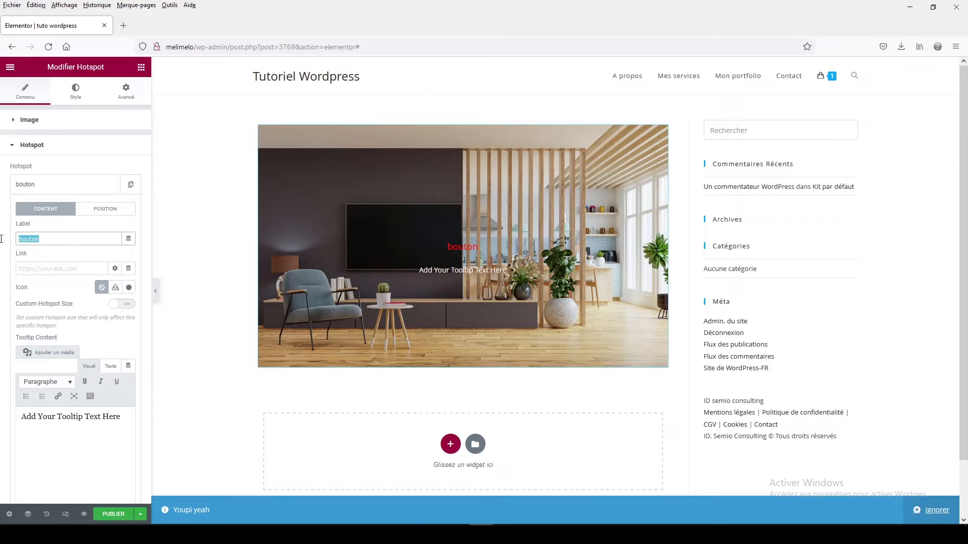
pyautogui.press('BackSpace')
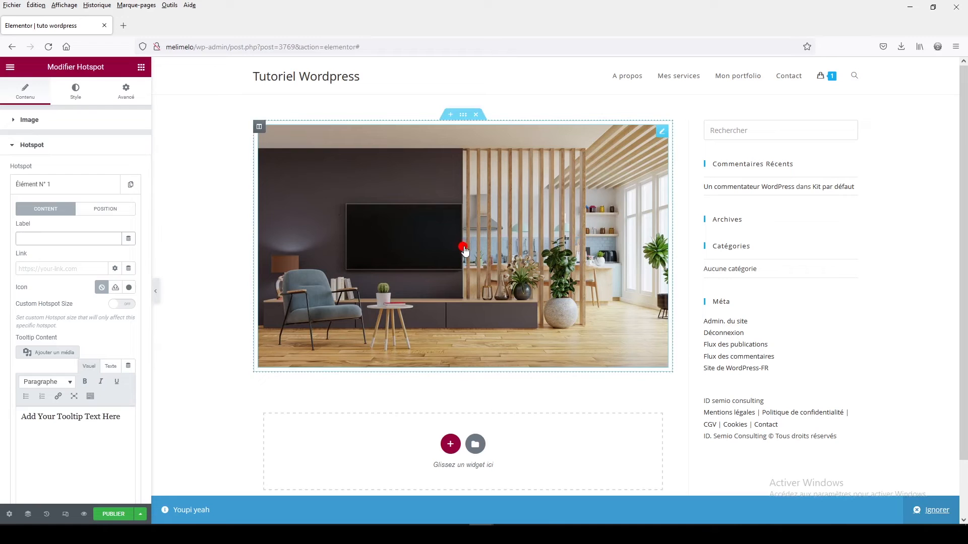
# Reset the hotspot color in the widget's style settings and set it to red #F00505.
pyautogui.click(76, 91)
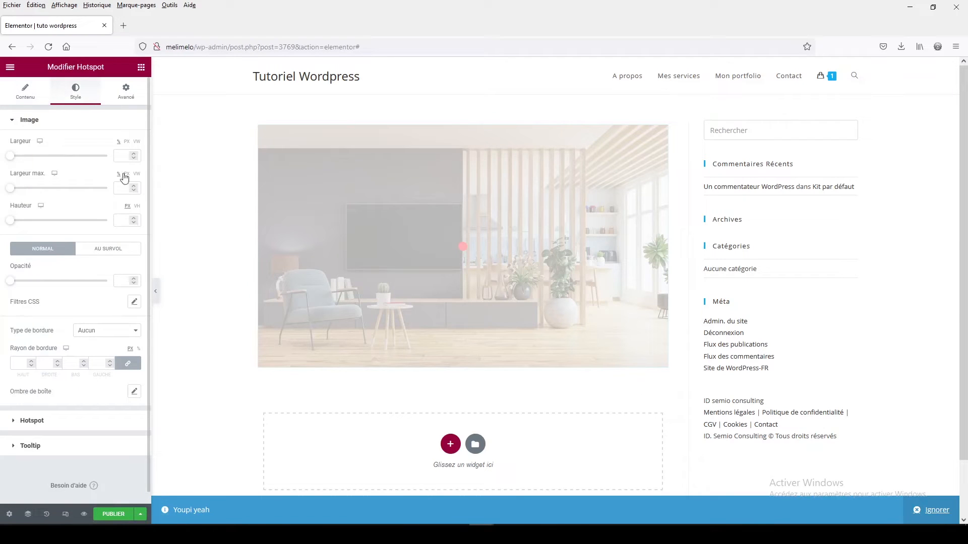
pyautogui.click(81, 420)
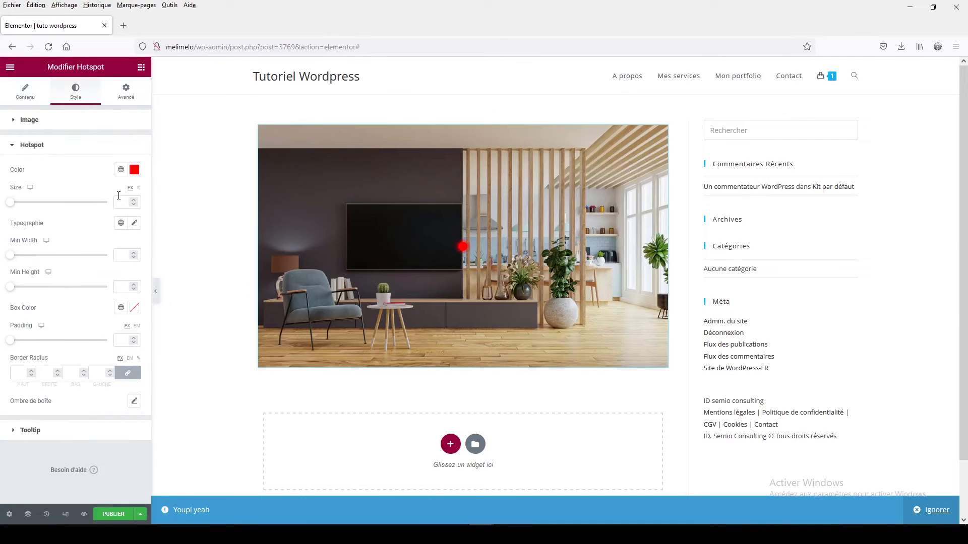
pyautogui.click(133, 170)
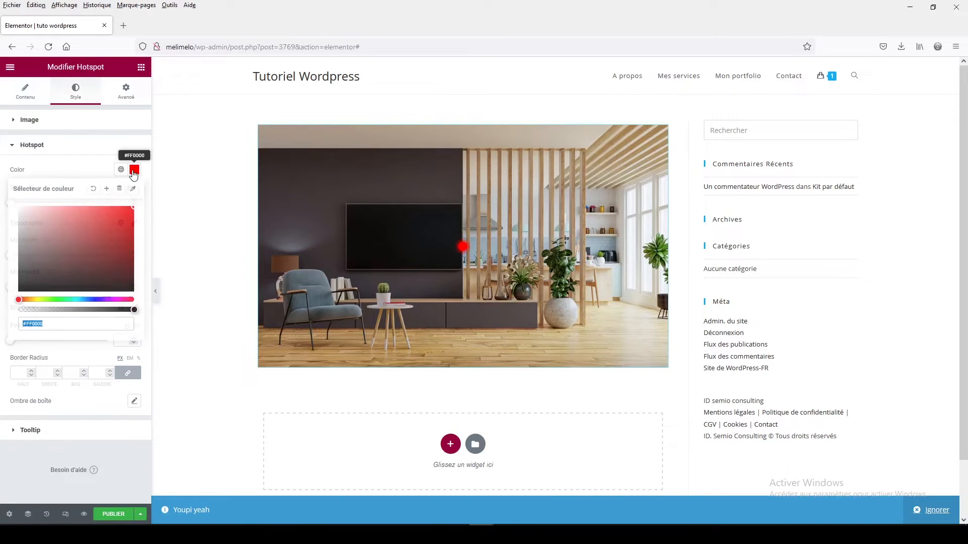
pyautogui.click(94, 189)
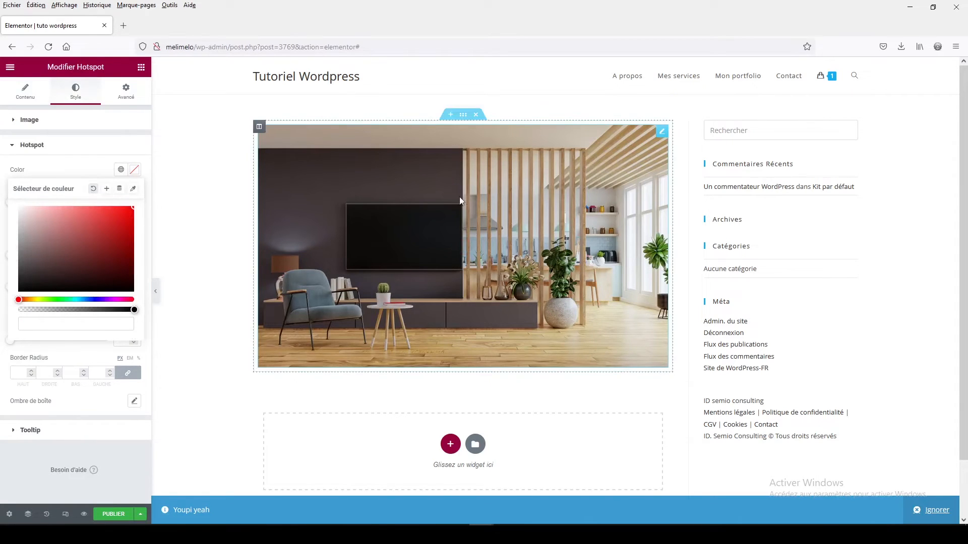
pyautogui.click(131, 210)
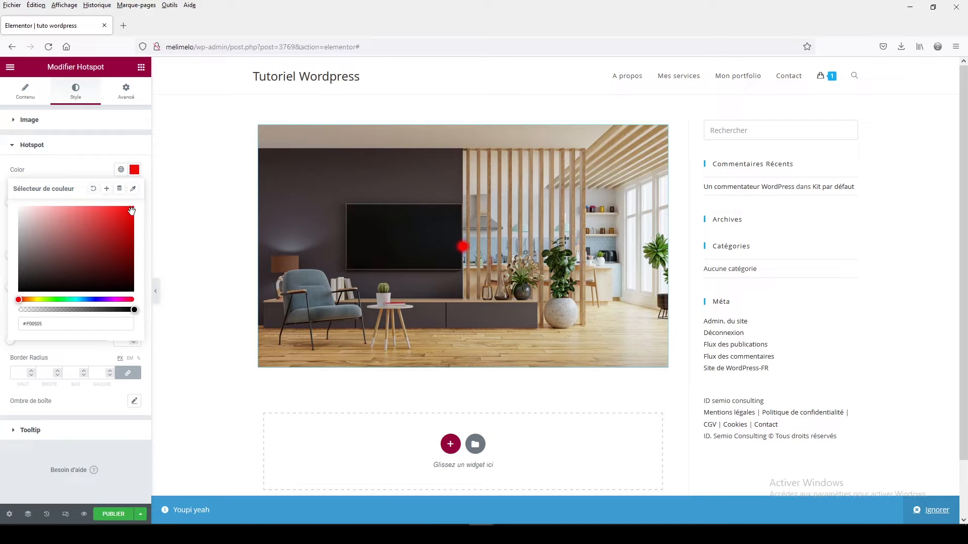
pyautogui.click(80, 162)
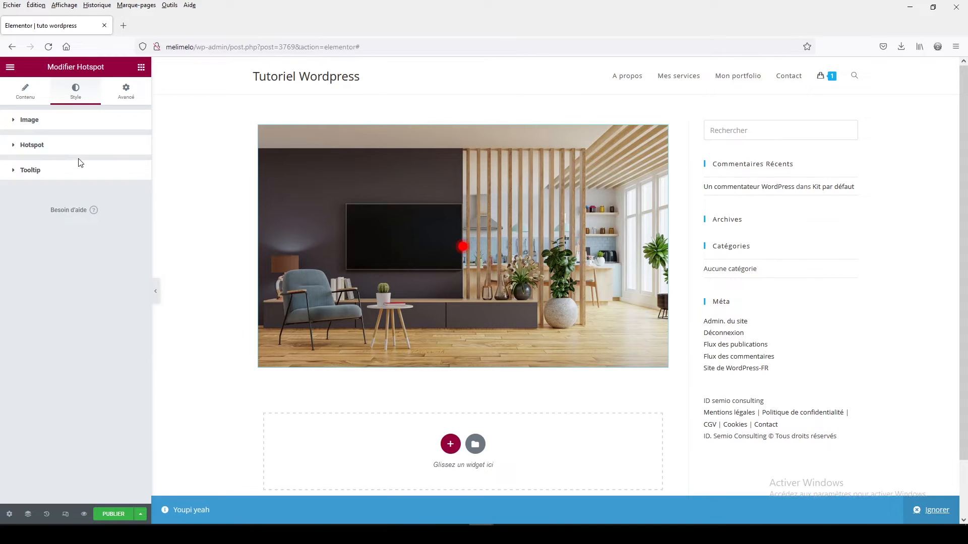
# Replace the first hotspot item's tooltip content with "téléviseur 16/9eme" and check the hotspot on the image.
pyautogui.click(63, 150)
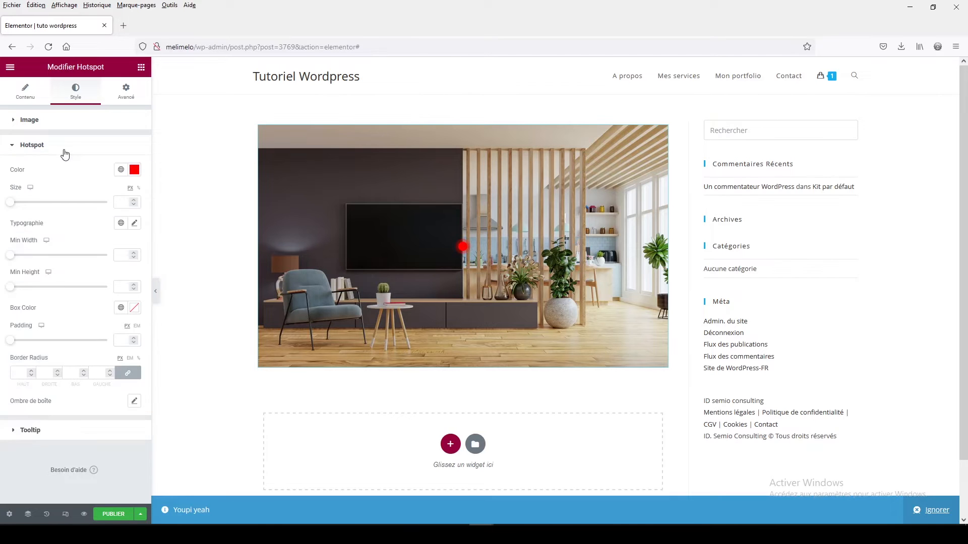
pyautogui.click(23, 90)
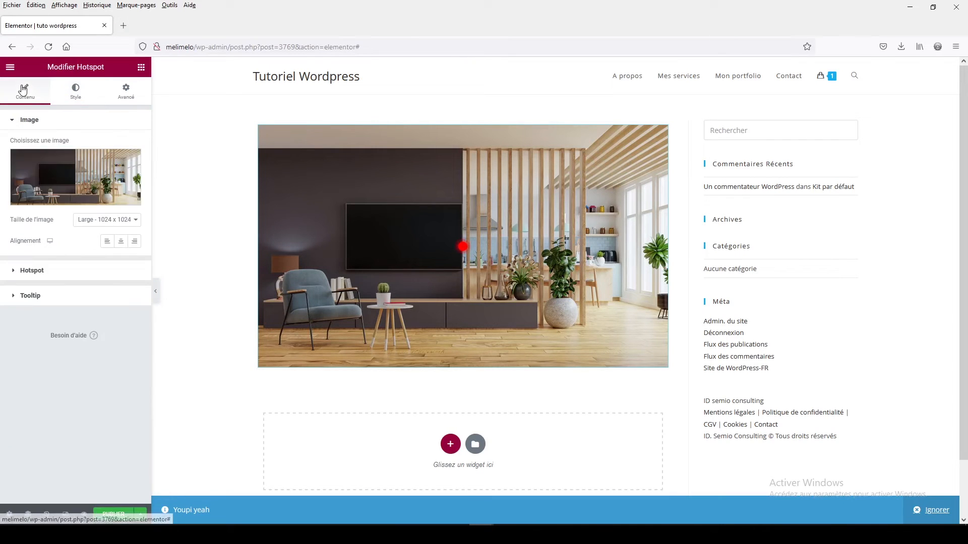
pyautogui.click(120, 271)
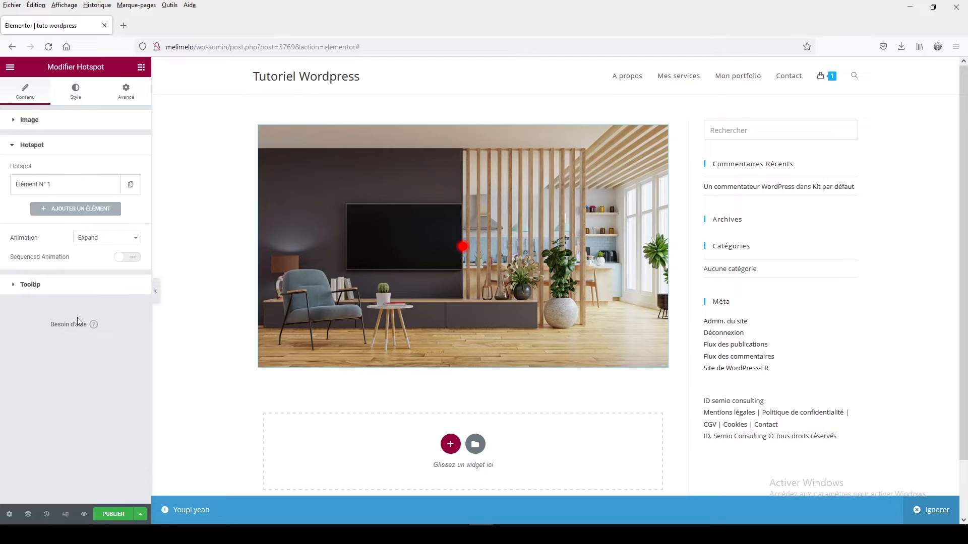
pyautogui.click(44, 191)
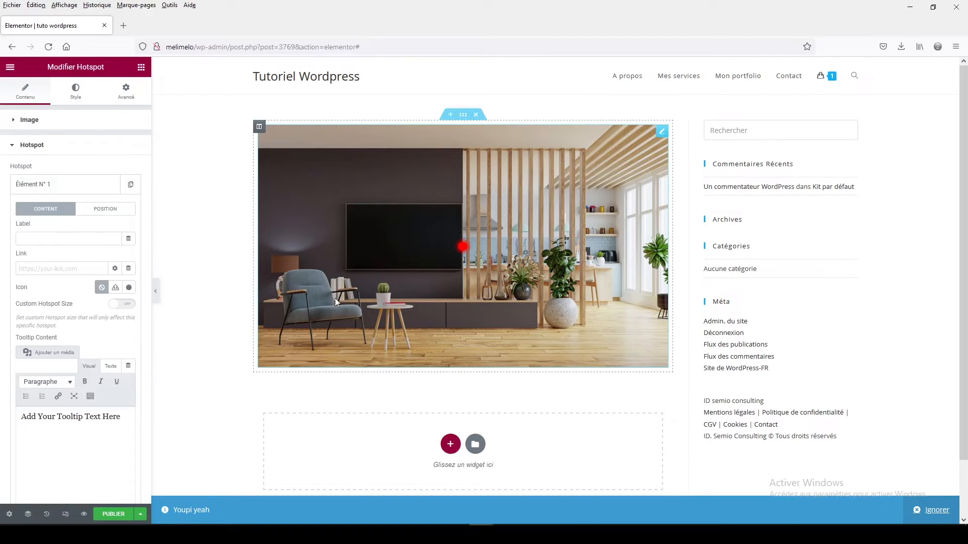
pyautogui.click(460, 255)
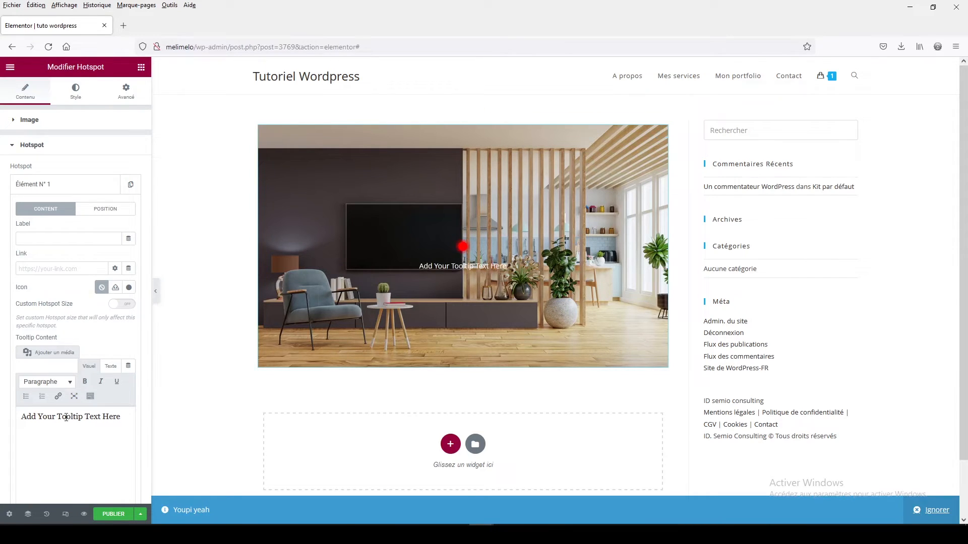
pyautogui.moveTo(21, 420); pyautogui.dragTo(128, 414)
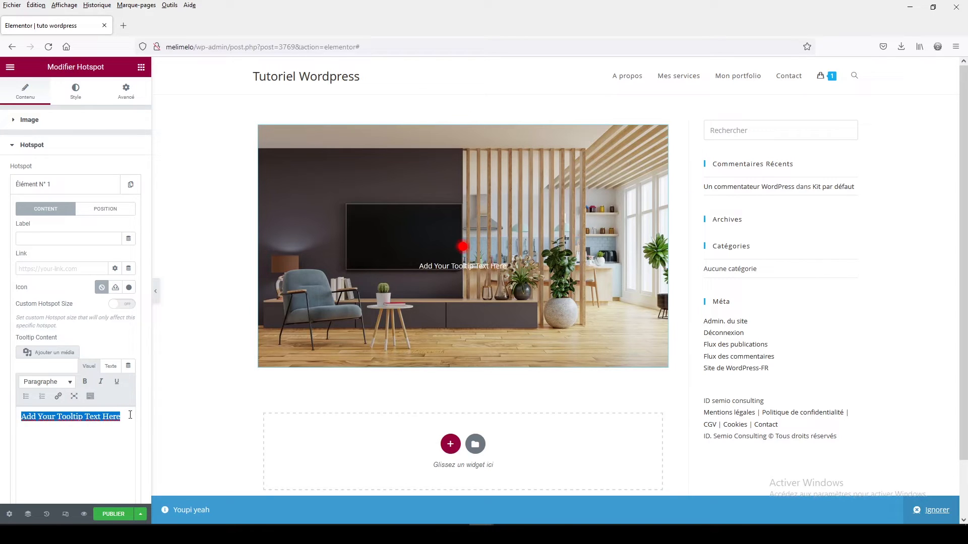
pyautogui.write('télév')
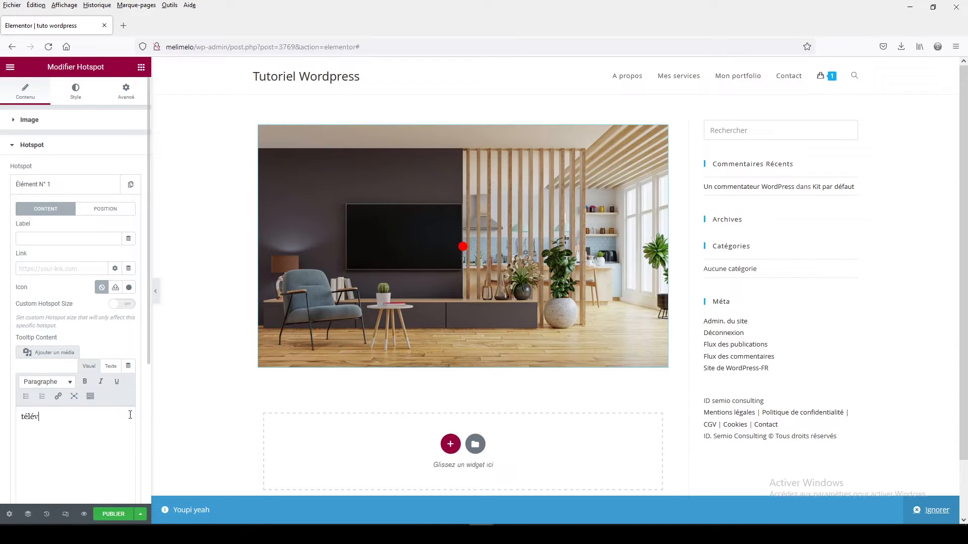
pyautogui.write('iseur 16/9eme')
pyautogui.click(463, 246)
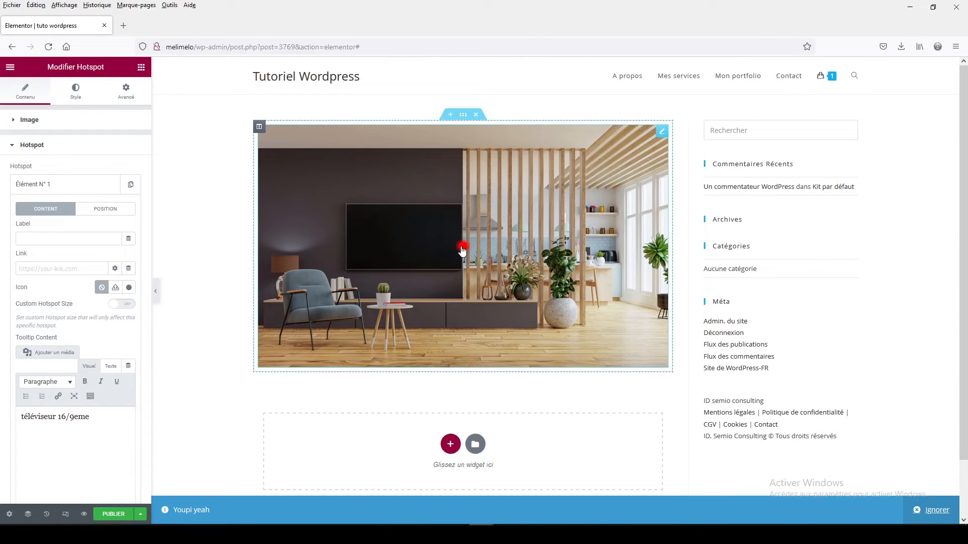
# Browse the icon library for the first hotspot item and close it without inserting an icon.
pyautogui.click(130, 287)
pyautogui.scroll(-10, 508, 333)
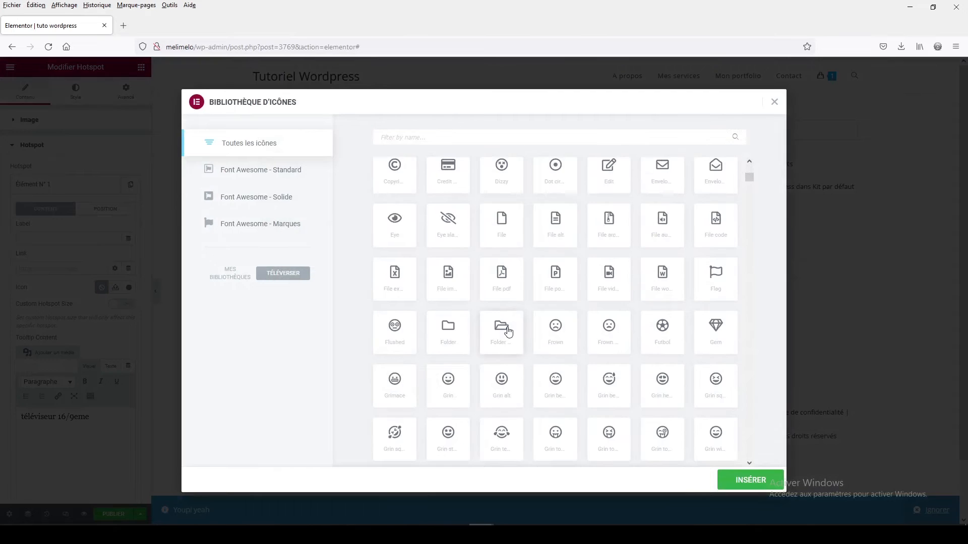
pyautogui.scroll(-5, 509, 332)
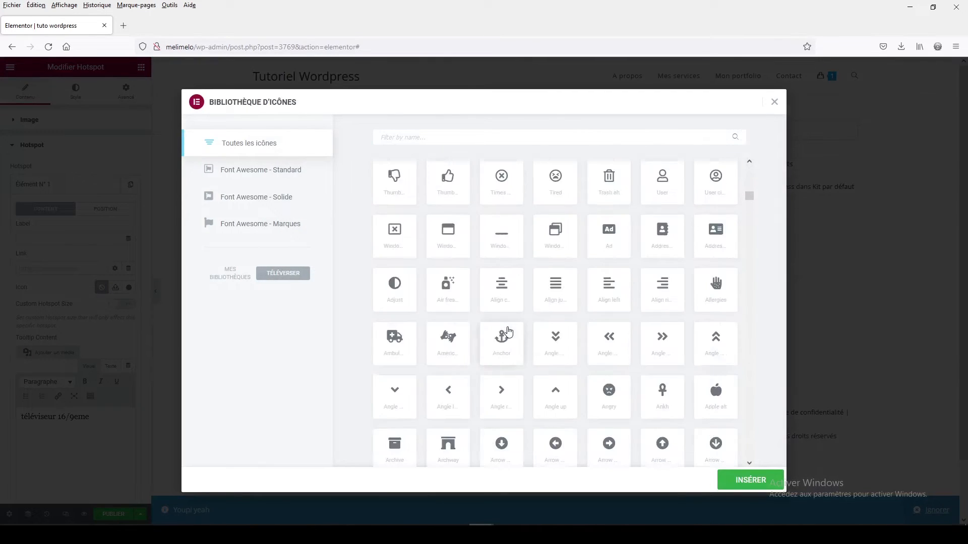
pyautogui.scroll(-10, 509, 332)
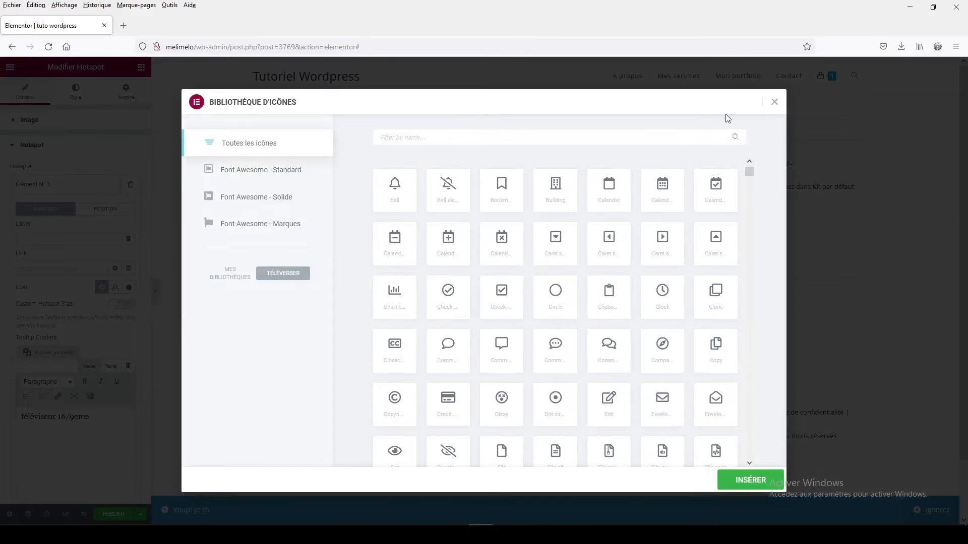
pyautogui.click(773, 103)
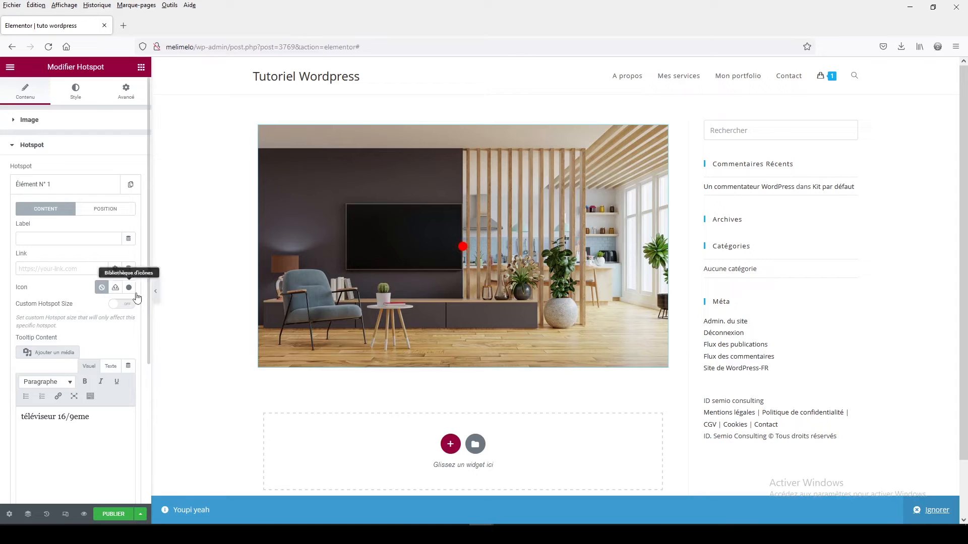
# Turn on the custom hotspot size for the first item and return its minimum width and height to 0.
pyautogui.click(123, 306)
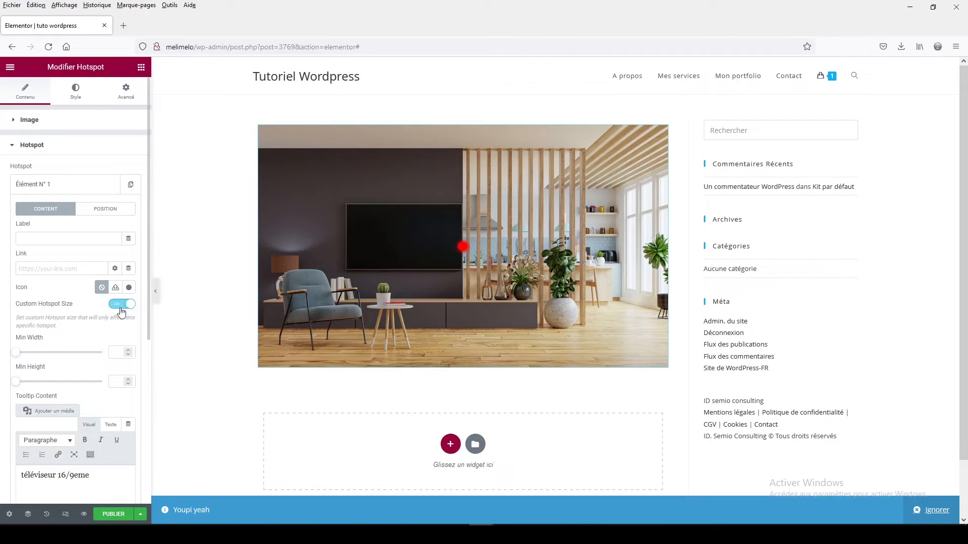
pyautogui.moveTo(17, 355); pyautogui.dragTo(14, 386)
pyautogui.moveTo(25, 353); pyautogui.dragTo(14, 354)
# Label the first hotspot item "bouton" and set its minimum width to 122 and minimum height to 116.
pyautogui.click(23, 241)
pyautogui.write('bouton')
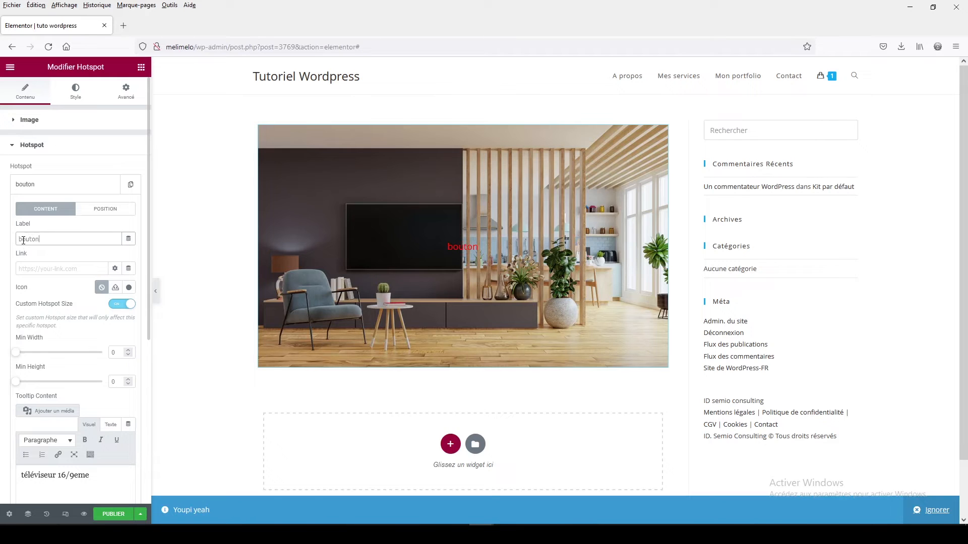
pyautogui.moveTo(17, 353); pyautogui.dragTo(26, 382)
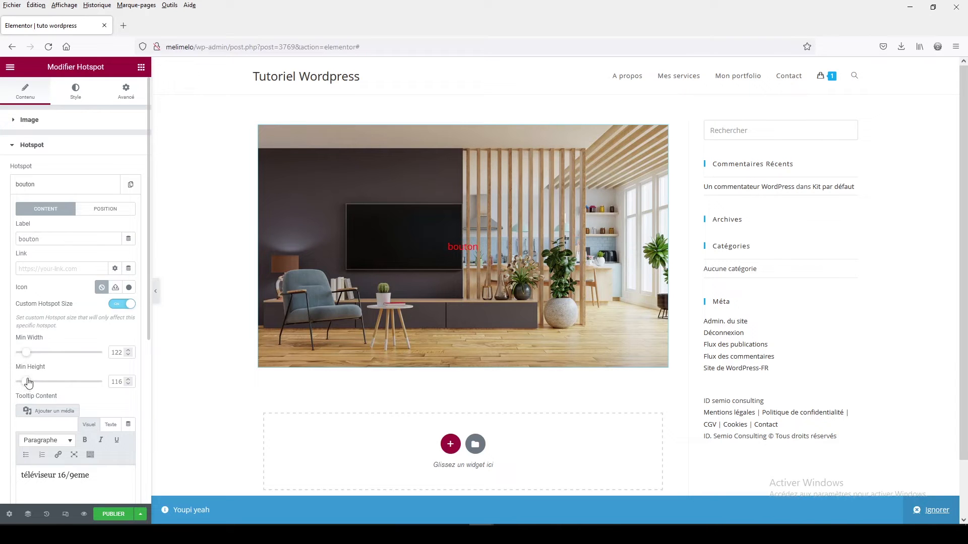
# Set the hotspot's box color to near-black #010202 in the widget's style settings.
pyautogui.click(76, 94)
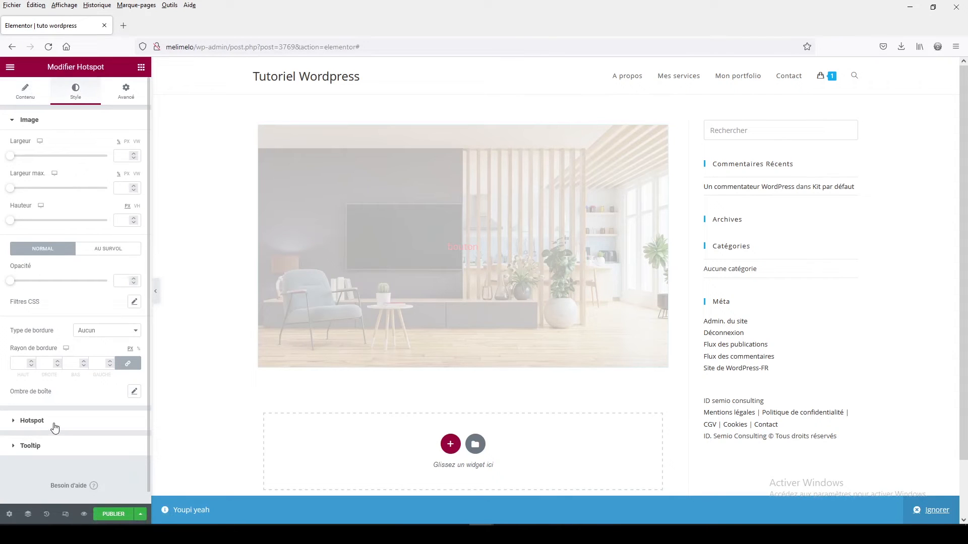
pyautogui.click(32, 421)
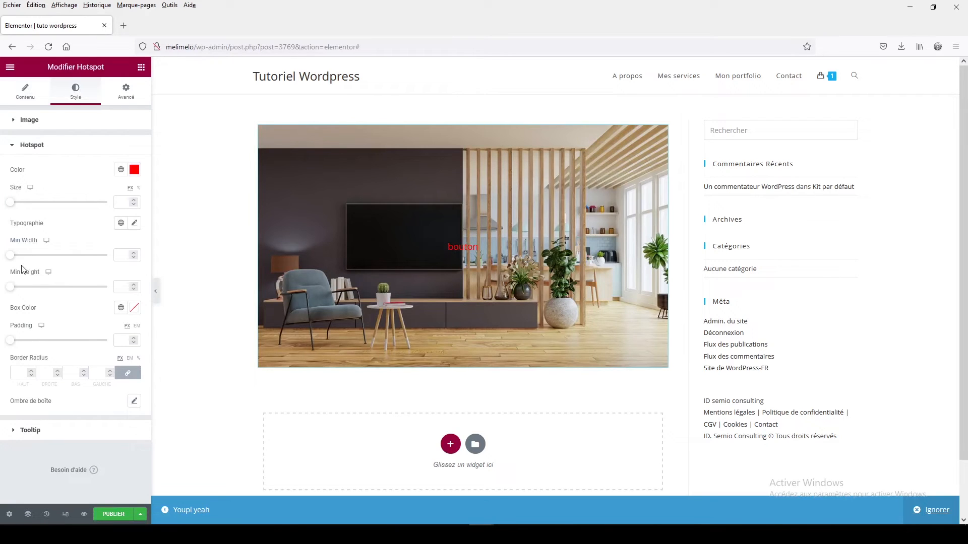
pyautogui.click(134, 309)
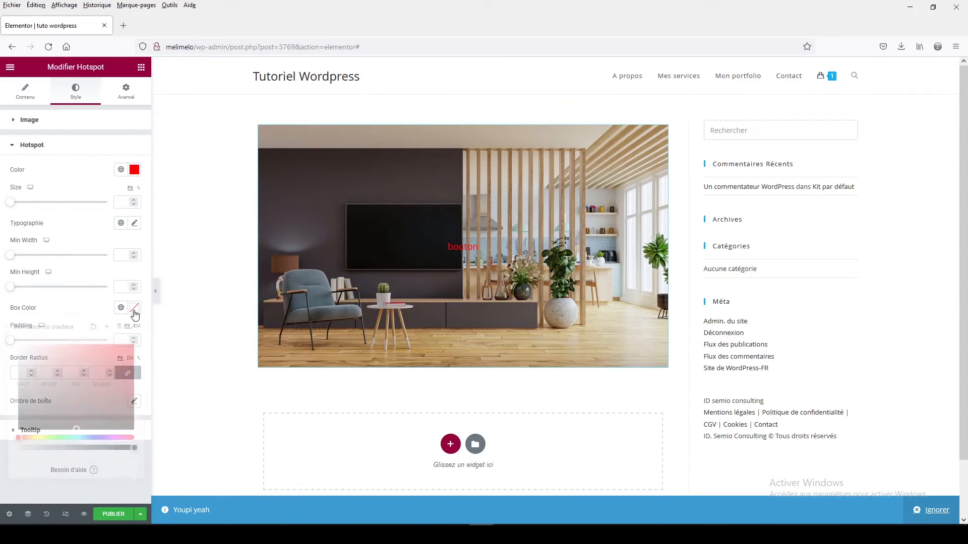
pyautogui.click(72, 437)
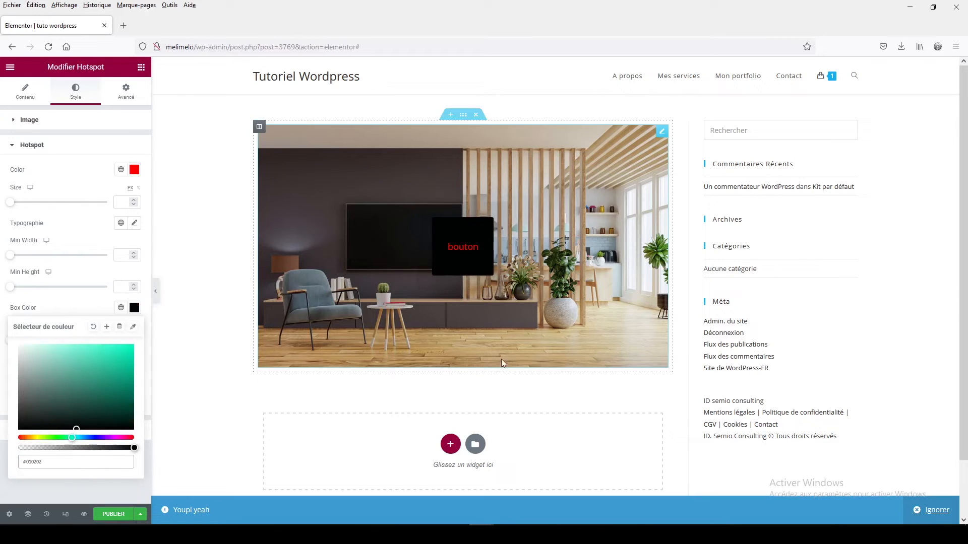
# Widen the "bouton" hotspot to a minimum width of 401, and reduce it to 215.
pyautogui.click(25, 94)
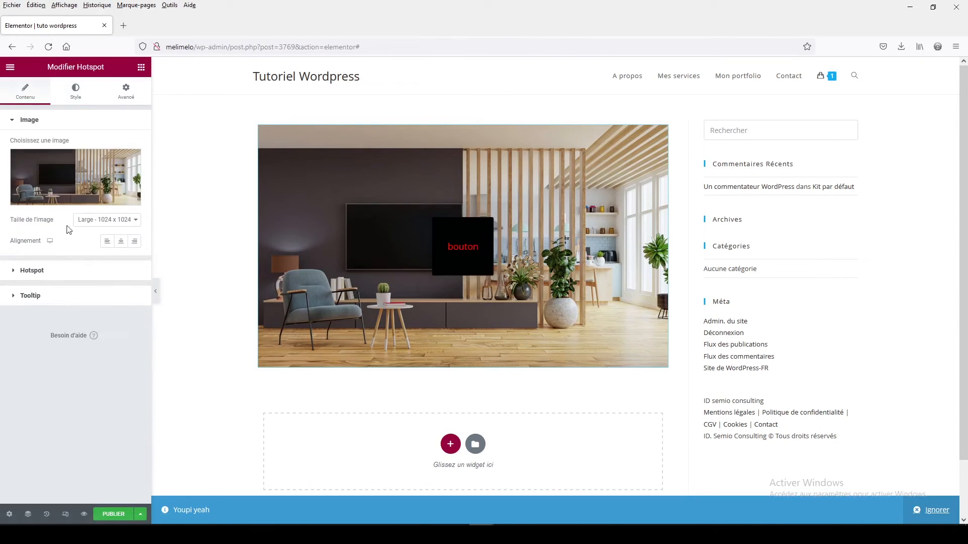
pyautogui.click(32, 270)
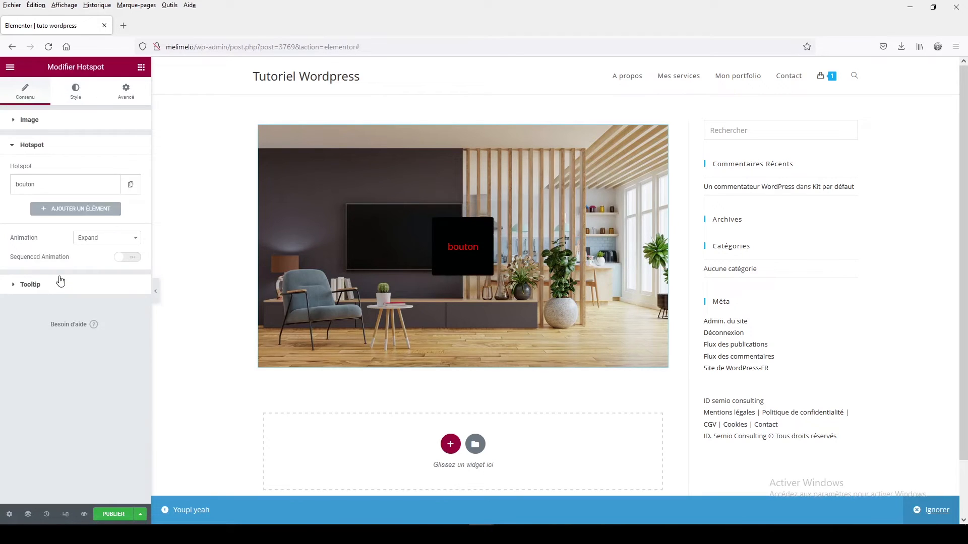
pyautogui.click(41, 192)
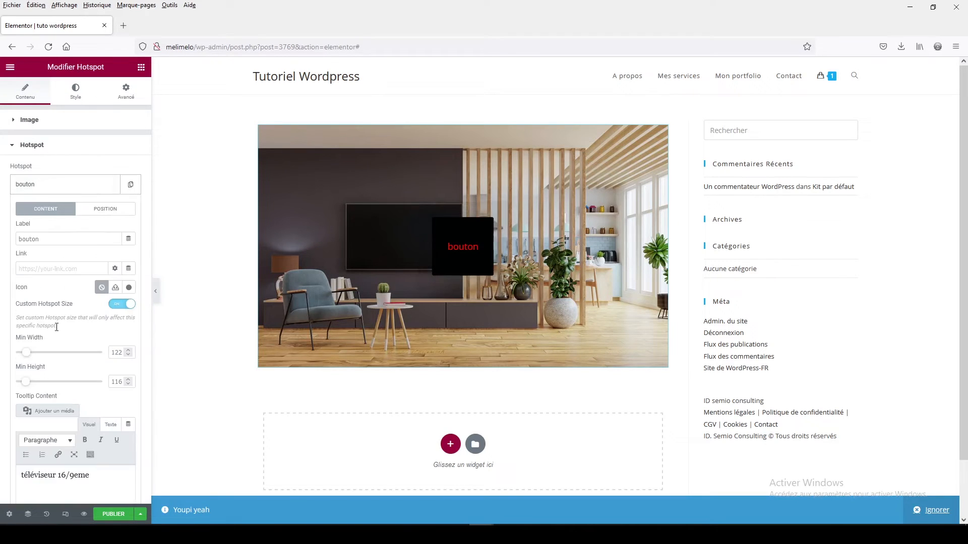
pyautogui.moveTo(26, 356); pyautogui.dragTo(49, 370)
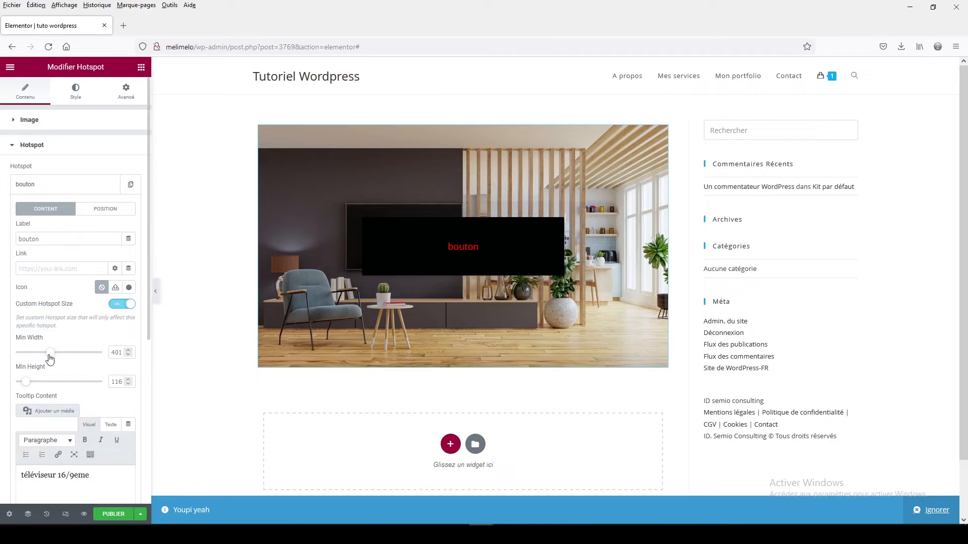
pyautogui.moveTo(50, 358); pyautogui.dragTo(34, 358)
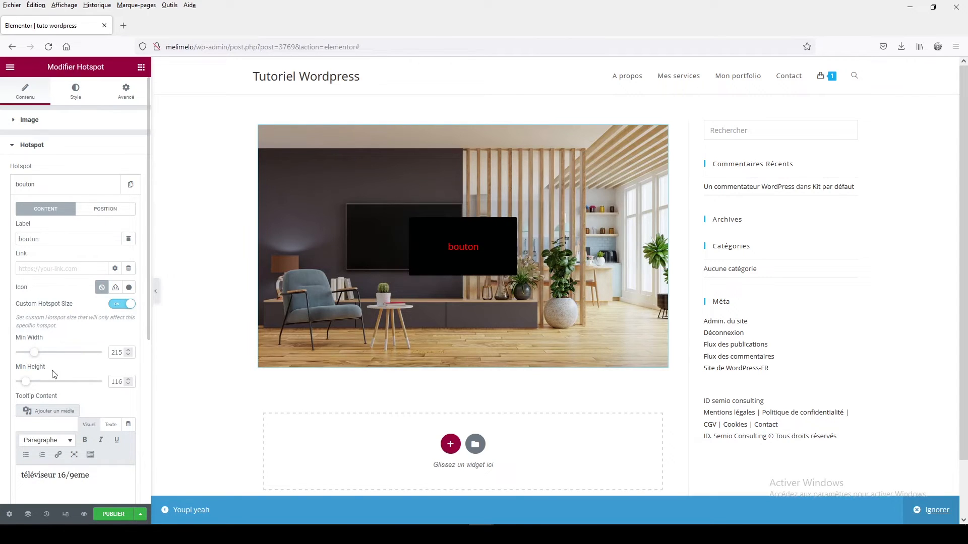
# Clear the first hotspot item's minimum height and minimum width values and remove its label text.
pyautogui.moveTo(112, 383); pyautogui.dragTo(116, 383)
pyautogui.press('BackSpace')
pyautogui.moveTo(112, 352); pyautogui.dragTo(126, 353)
pyautogui.press('BackSpace')
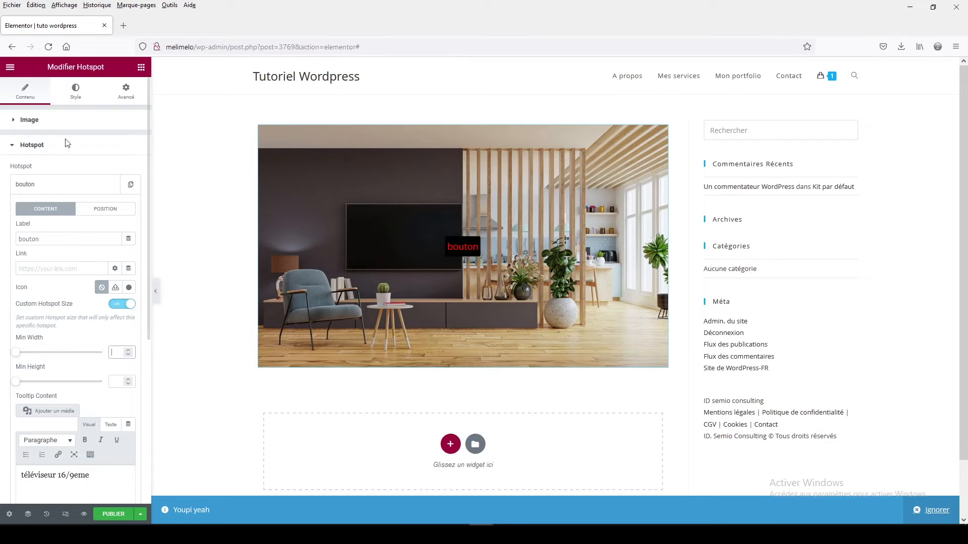
pyautogui.moveTo(40, 239); pyautogui.dragTo(1, 235)
pyautogui.press('BackSpace')
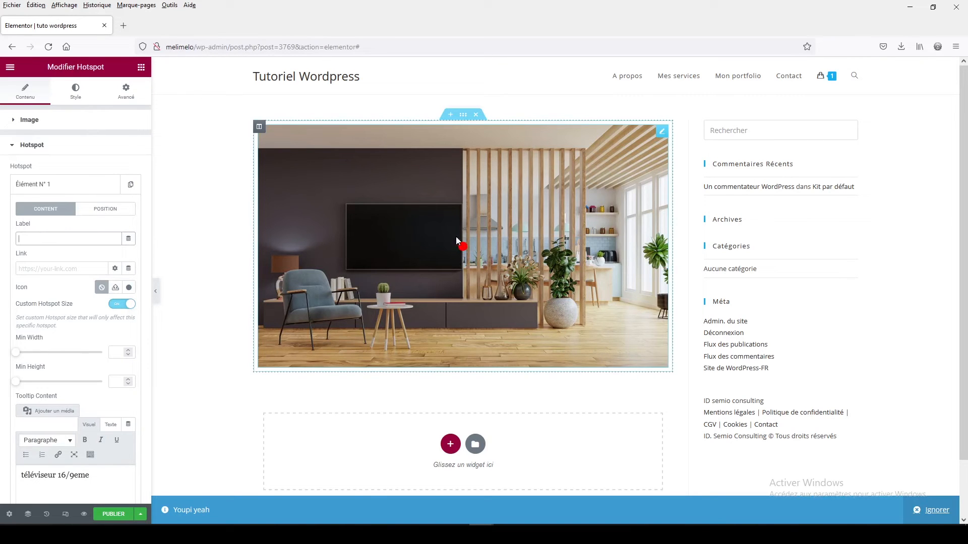
# Try the Soft Beat, Overlay and None animations on the hotspot.
pyautogui.scroll(-1, 51, 246)
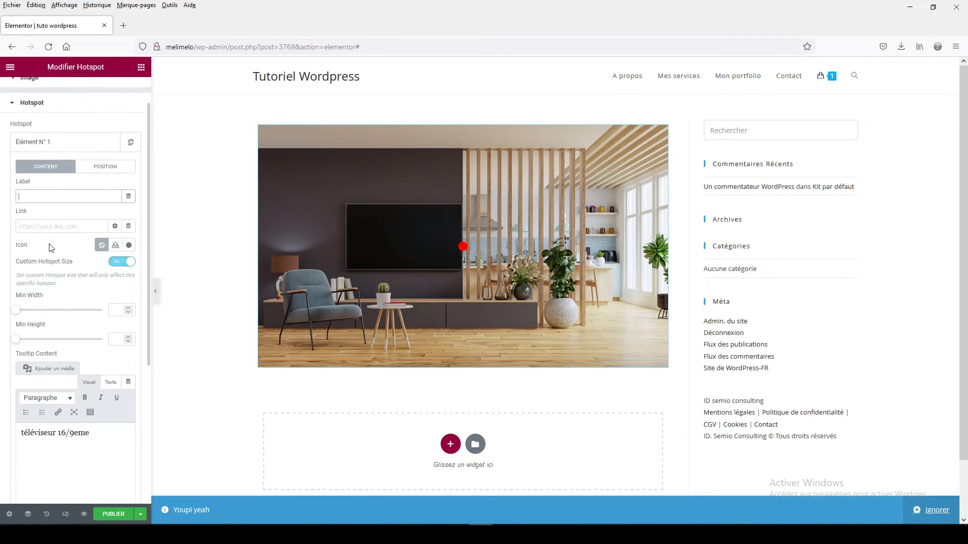
pyautogui.scroll(-4, 51, 246)
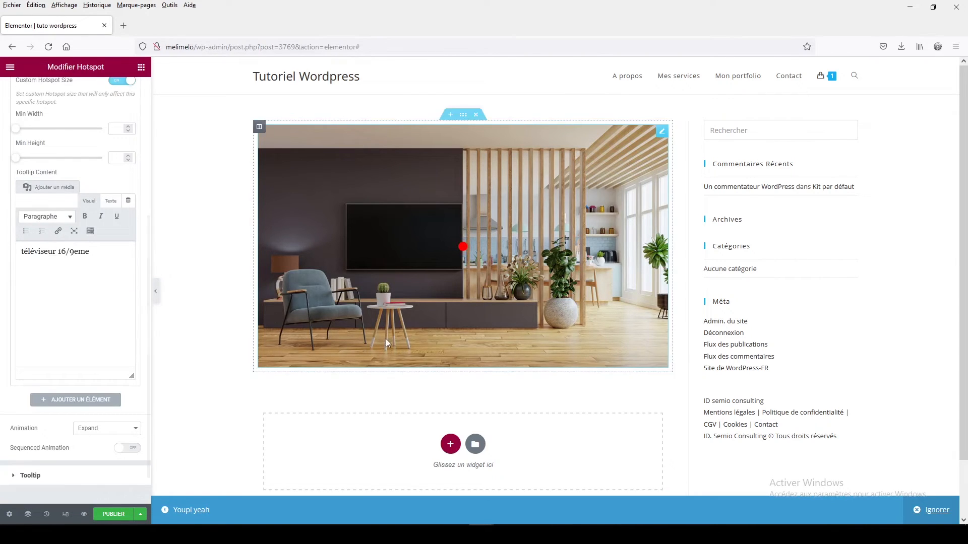
pyautogui.click(116, 429)
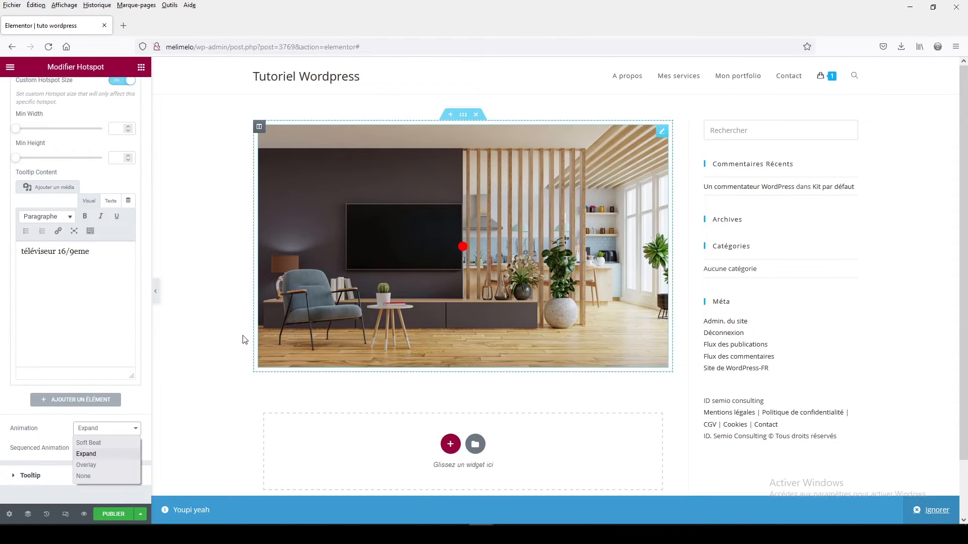
pyautogui.click(106, 442)
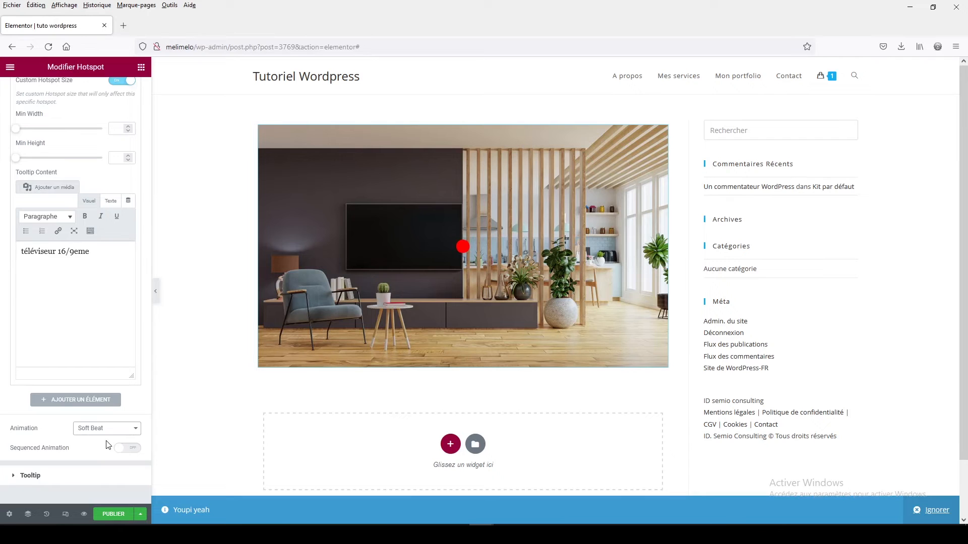
pyautogui.click(109, 433)
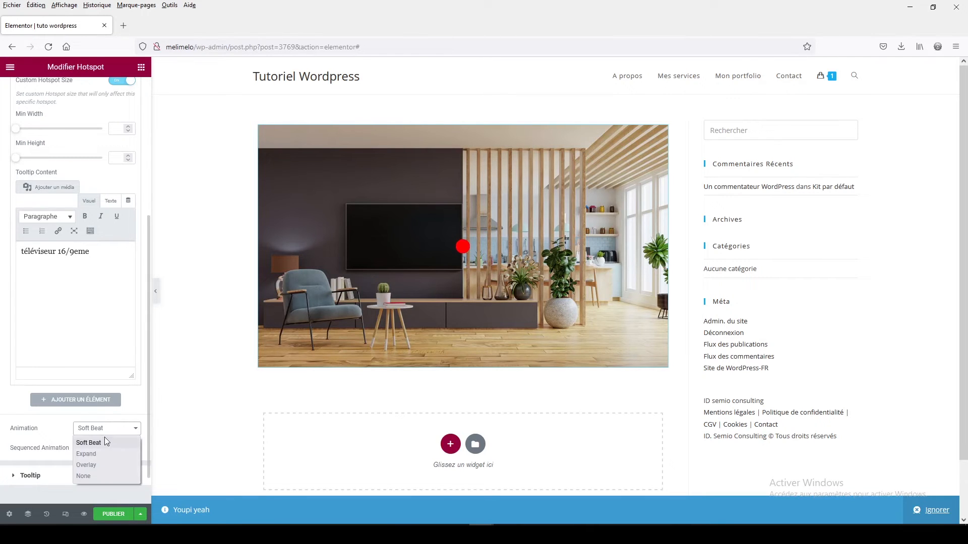
pyautogui.click(94, 464)
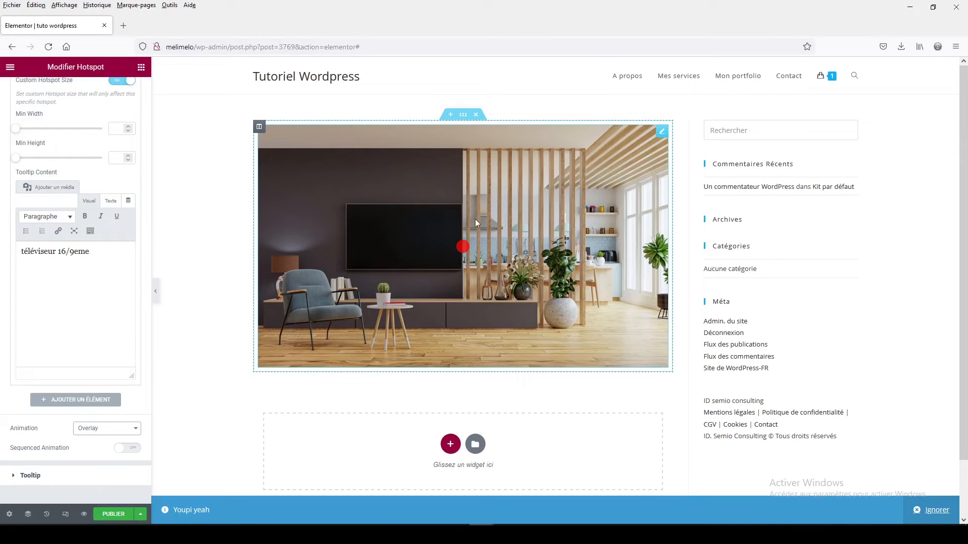
pyautogui.click(99, 429)
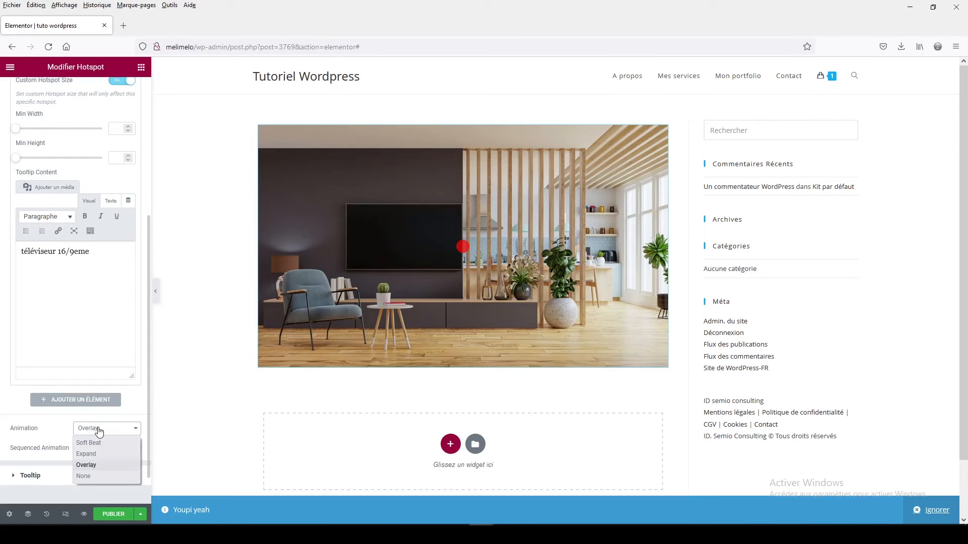
pyautogui.click(84, 477)
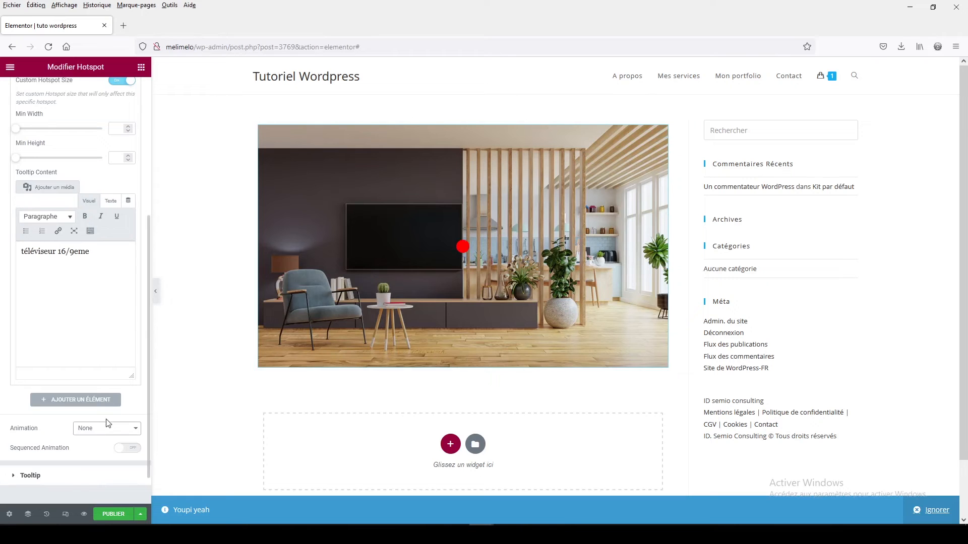
# Set the hotspot animation to Expand and turn on sequenced animation.
pyautogui.click(99, 430)
pyautogui.click(87, 454)
pyautogui.click(123, 448)
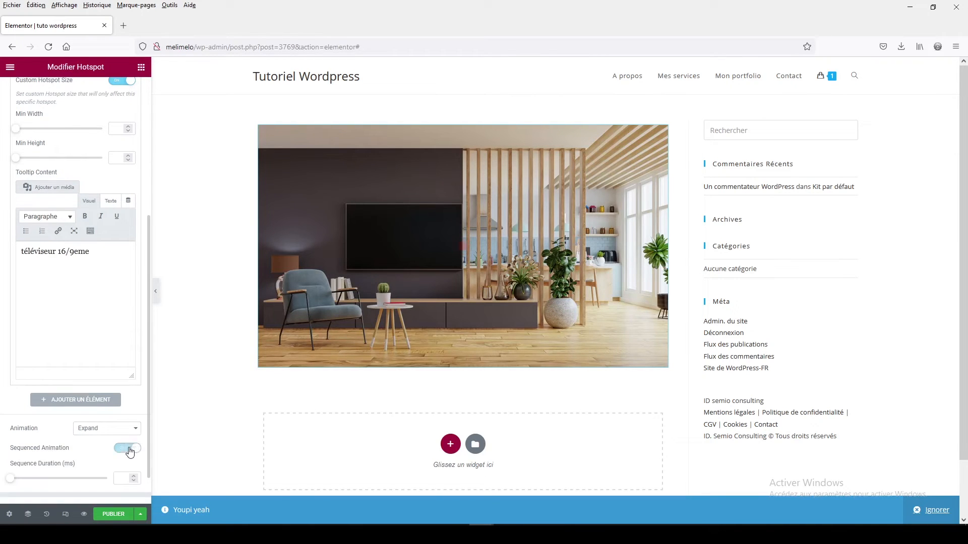
# Turn off the sequenced animation and collapse the first hotspot item.
pyautogui.moveTo(20, 483)
pyautogui.mouseDown()
pyautogui.moveTo(56, 484)
pyautogui.moveTo(3, 488)
pyautogui.mouseUp()
pyautogui.click(119, 451)
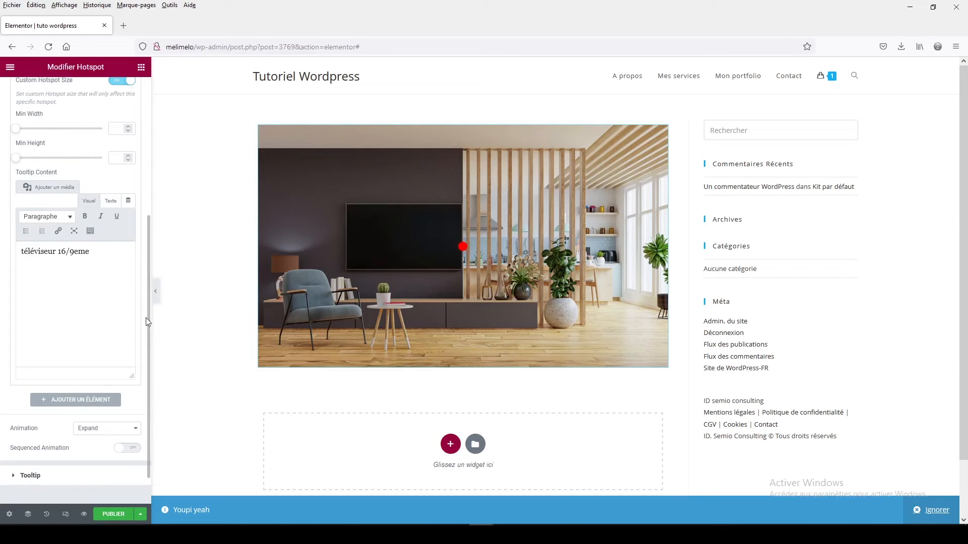
pyautogui.scroll(5, 148, 322)
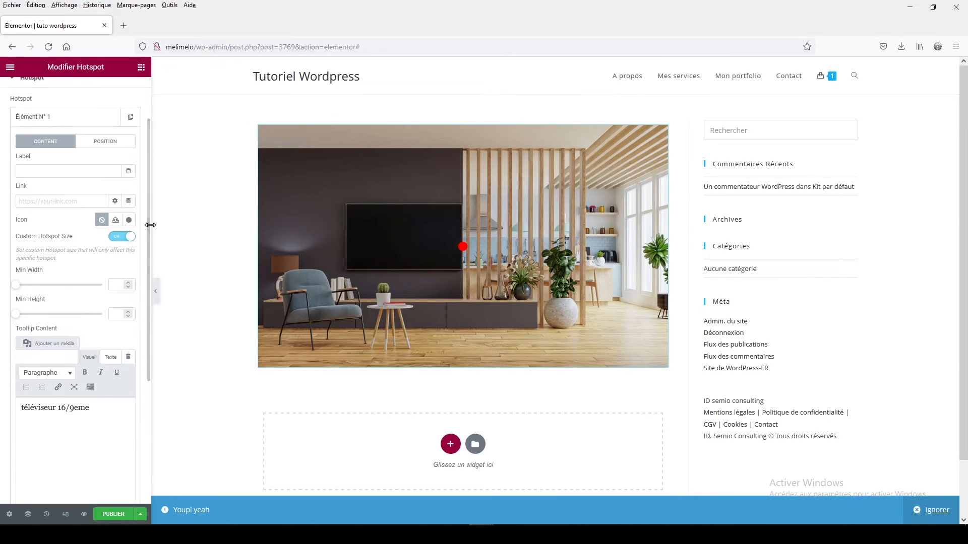
pyautogui.click(51, 118)
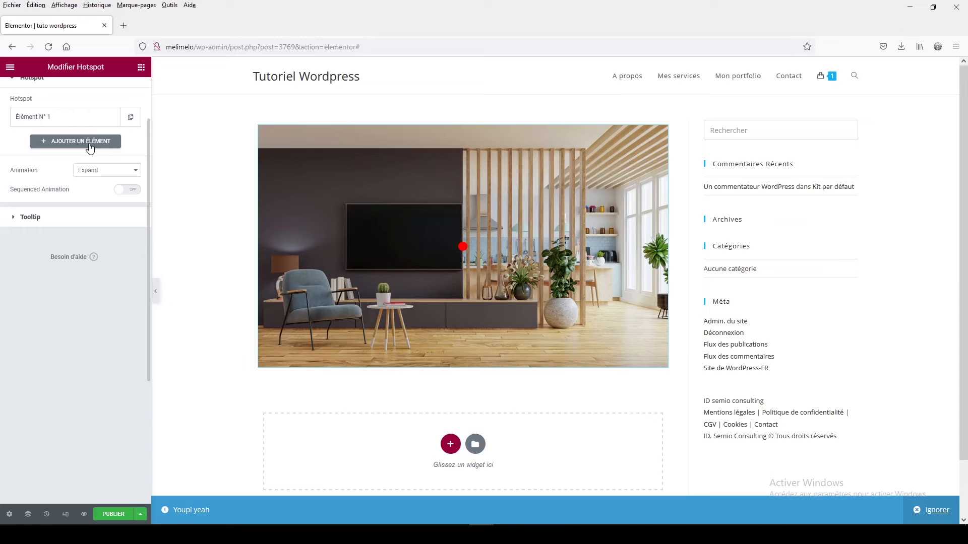
# Try the Fade Grow tooltip animation on the hotspot, return it to Fade In/Out, and preview the tooltip.
pyautogui.click(31, 217)
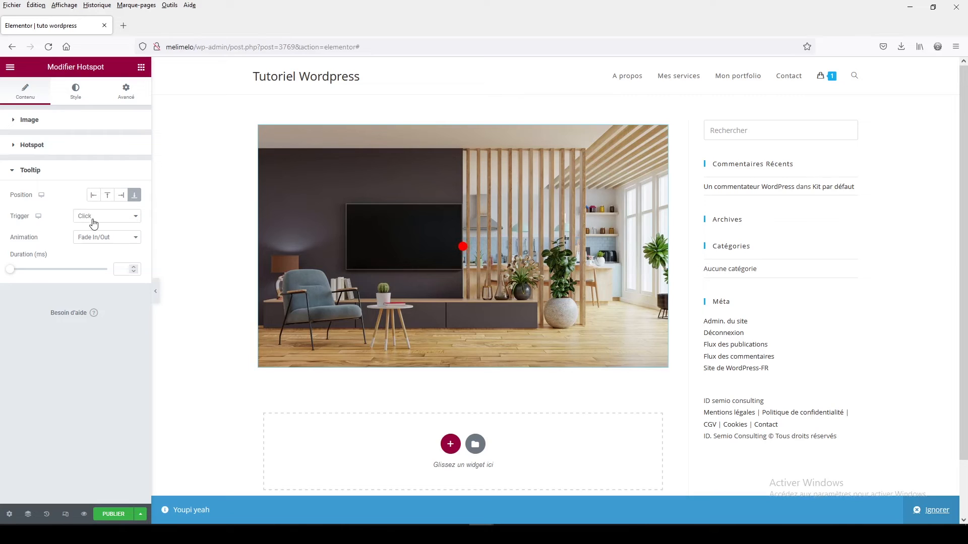
pyautogui.click(463, 246)
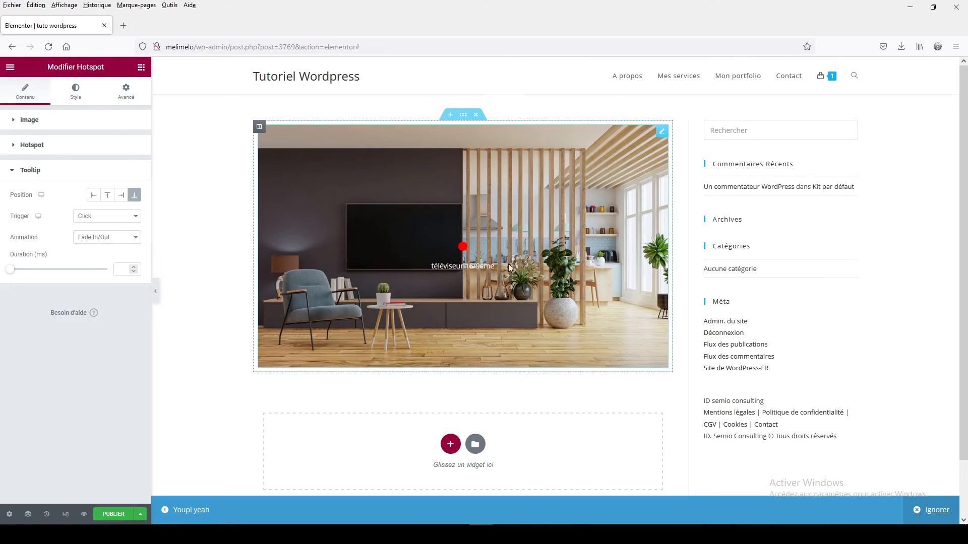
pyautogui.click(90, 246)
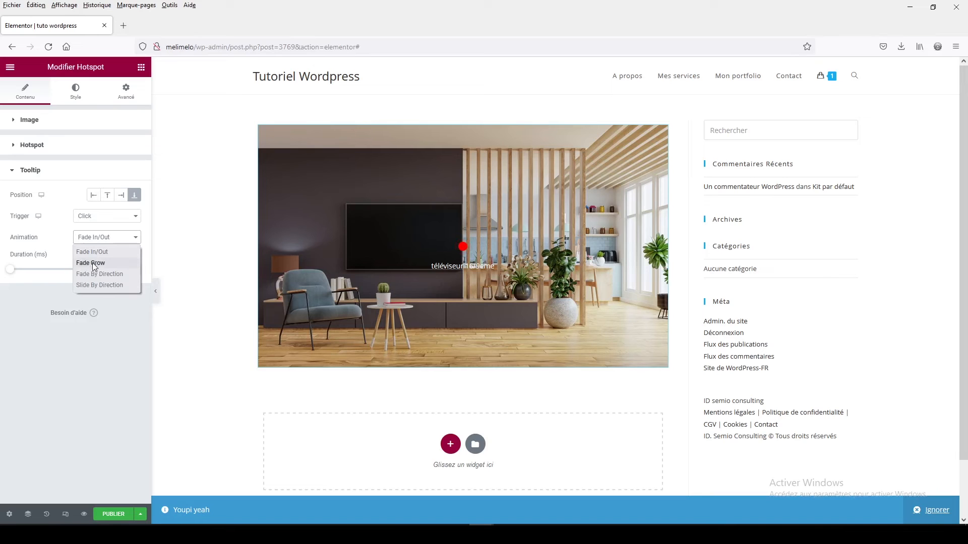
pyautogui.click(93, 264)
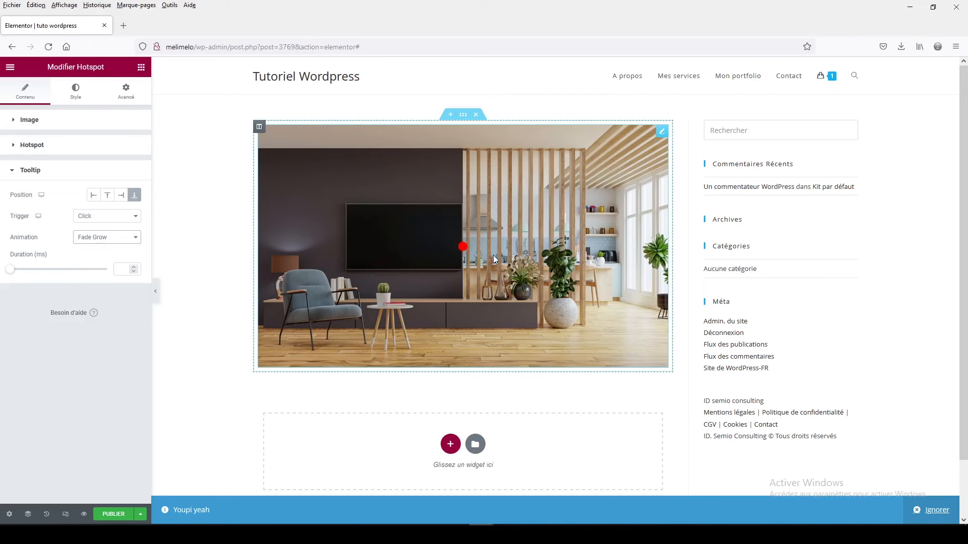
pyautogui.click(464, 248)
pyautogui.click(98, 239)
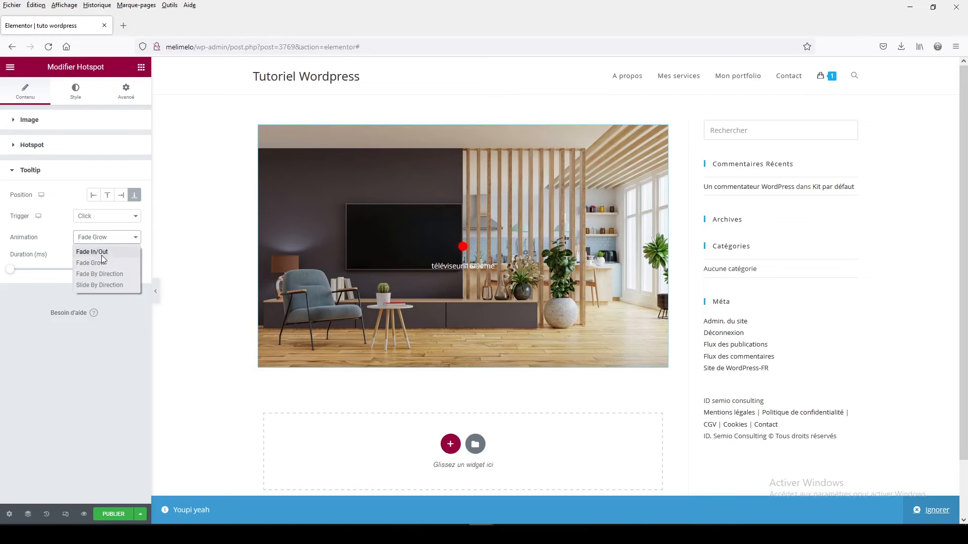
pyautogui.click(102, 253)
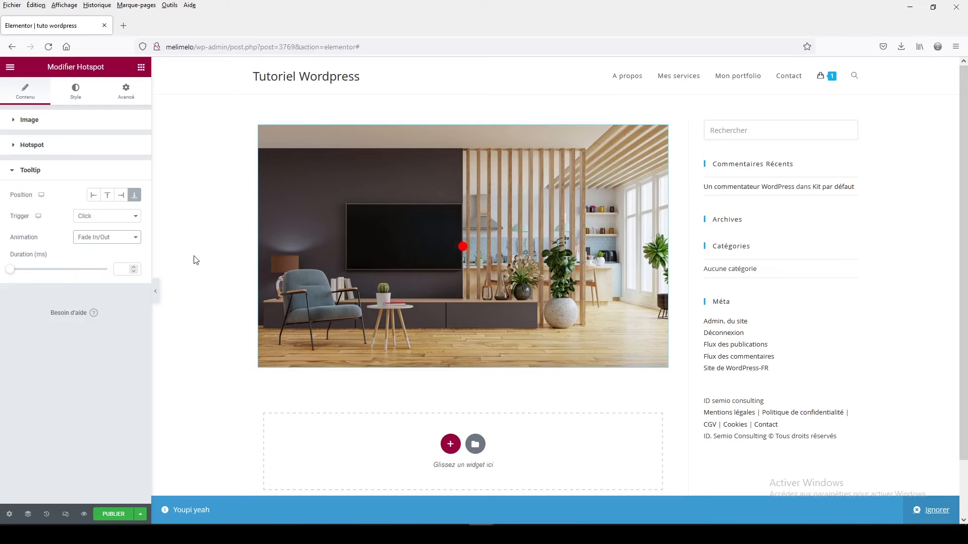
pyautogui.click(462, 246)
# Try Hover as the tooltip trigger on the hotspot and set the trigger back to Click.
pyautogui.click(84, 220)
pyautogui.click(85, 235)
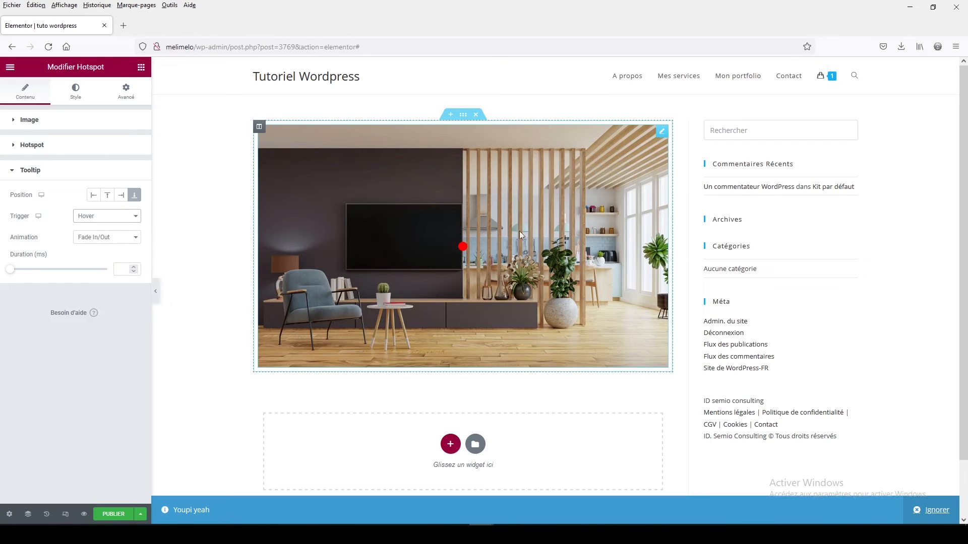
pyautogui.moveTo(467, 248)
pyautogui.click(91, 217)
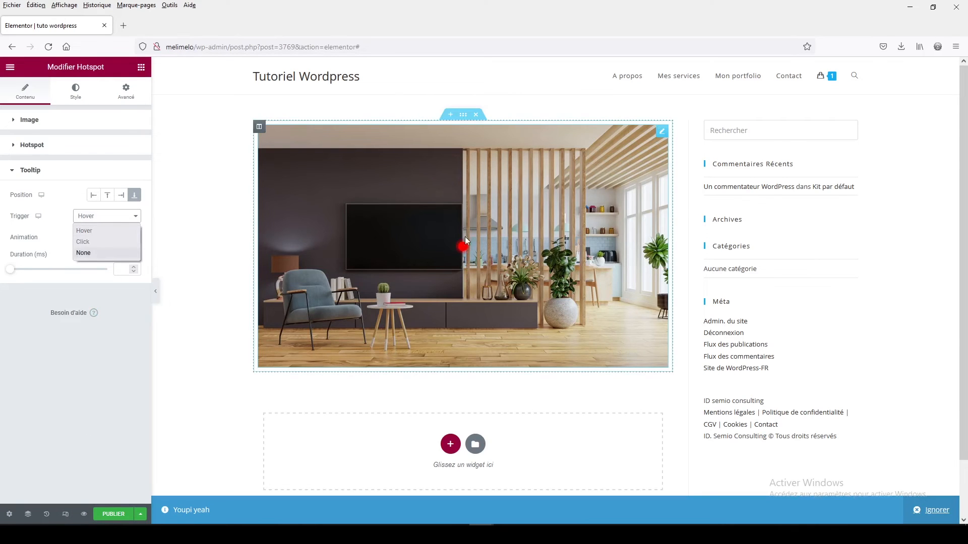
pyautogui.moveTo(465, 251)
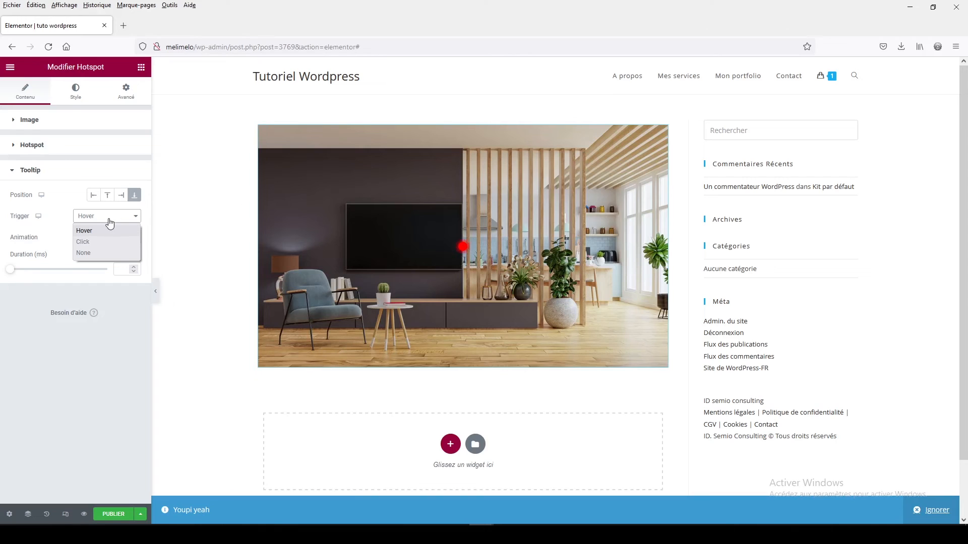
pyautogui.click(91, 243)
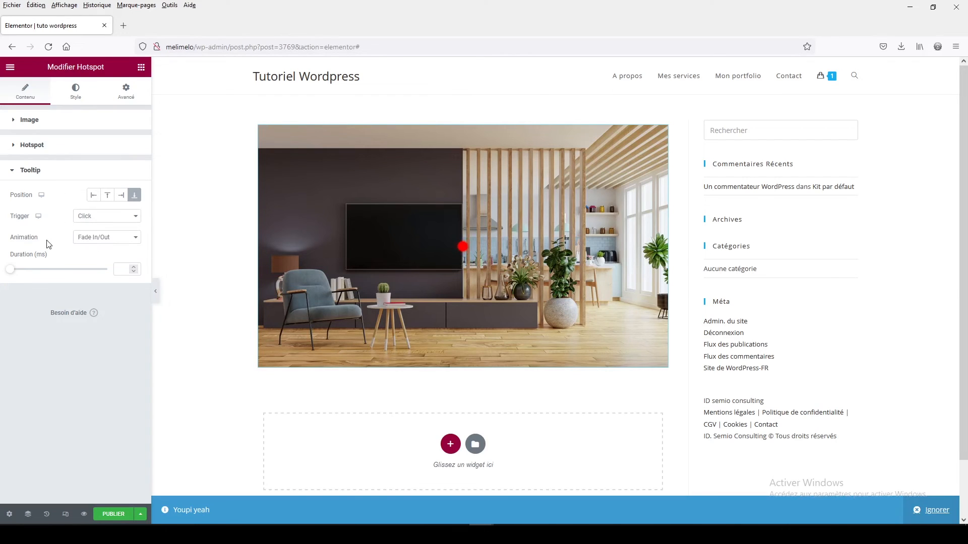
# Position the first hotspot item on the television with a horizontal offset of 38 and a vertical offset of 46, and preview its tooltip.
pyautogui.click(49, 170)
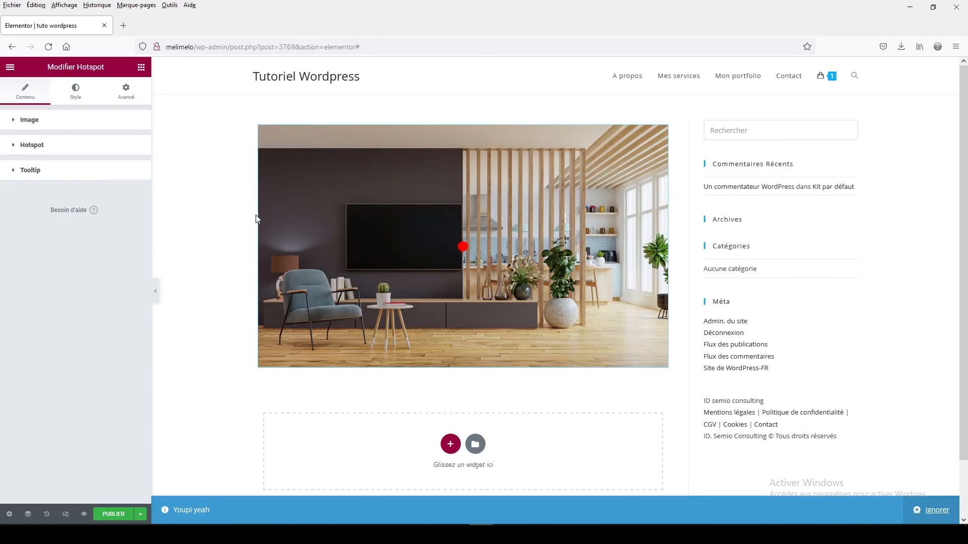
pyautogui.click(32, 146)
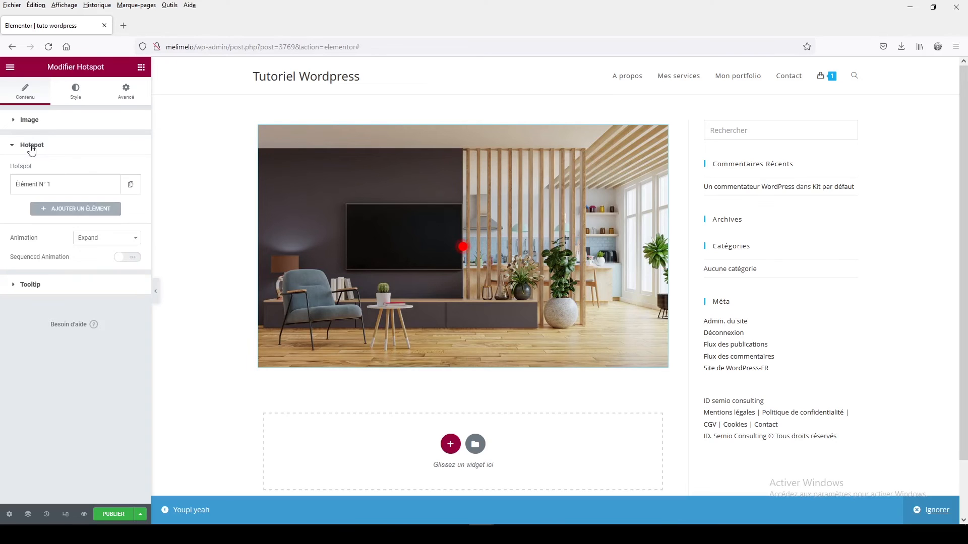
pyautogui.click(25, 186)
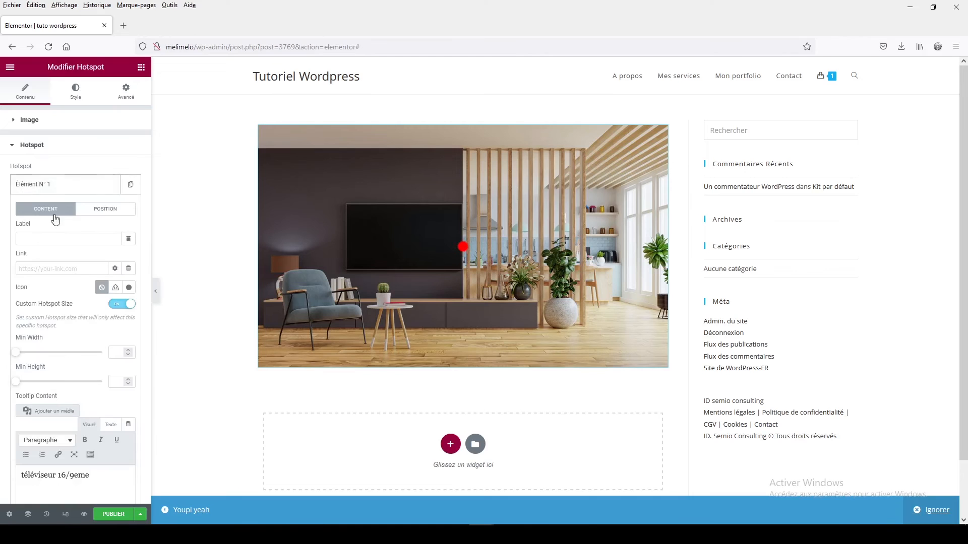
pyautogui.click(99, 214)
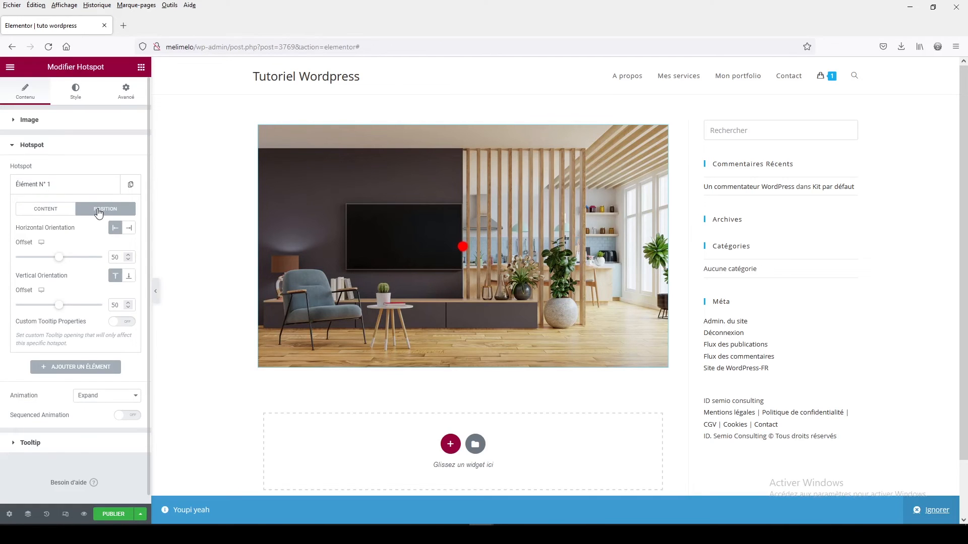
pyautogui.click(39, 210)
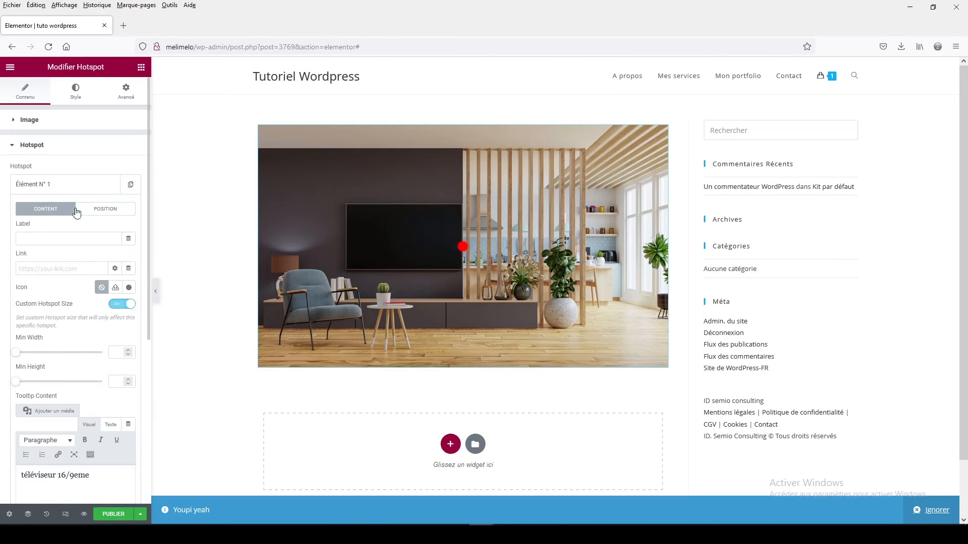
pyautogui.click(100, 212)
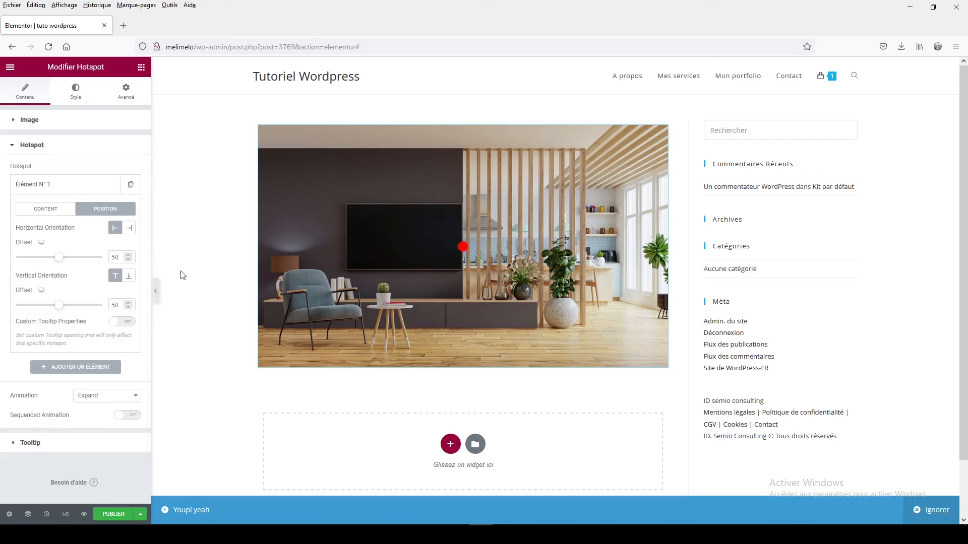
pyautogui.moveTo(59, 257); pyautogui.dragTo(32, 258)
pyautogui.moveTo(59, 307)
pyautogui.mouseDown()
pyautogui.moveTo(80, 310)
pyautogui.moveTo(56, 313)
pyautogui.mouseUp()
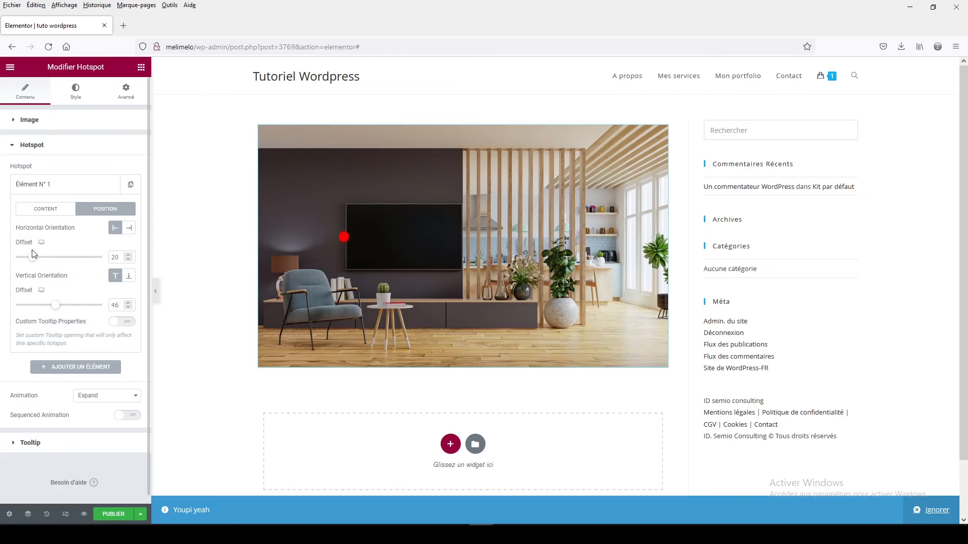
pyautogui.moveTo(33, 258); pyautogui.dragTo(49, 262)
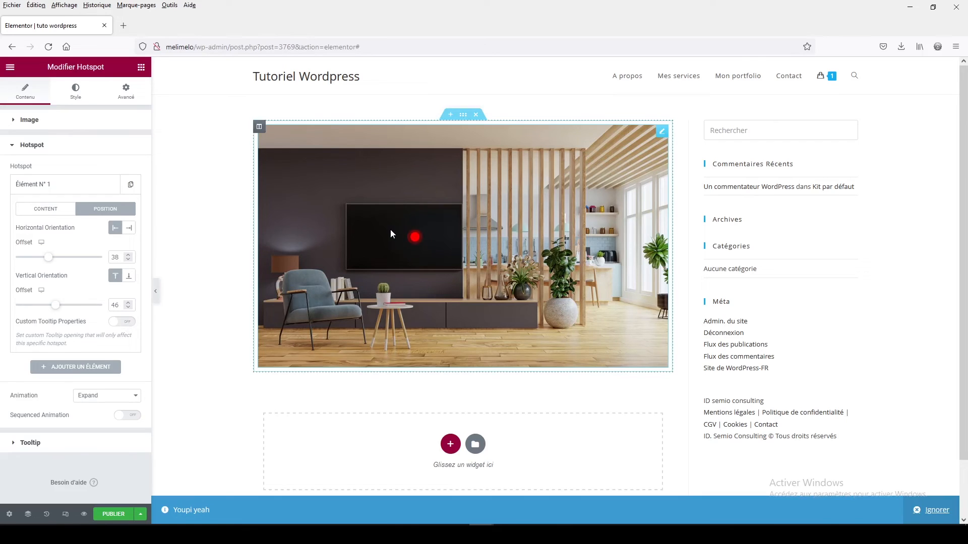
pyautogui.click(415, 240)
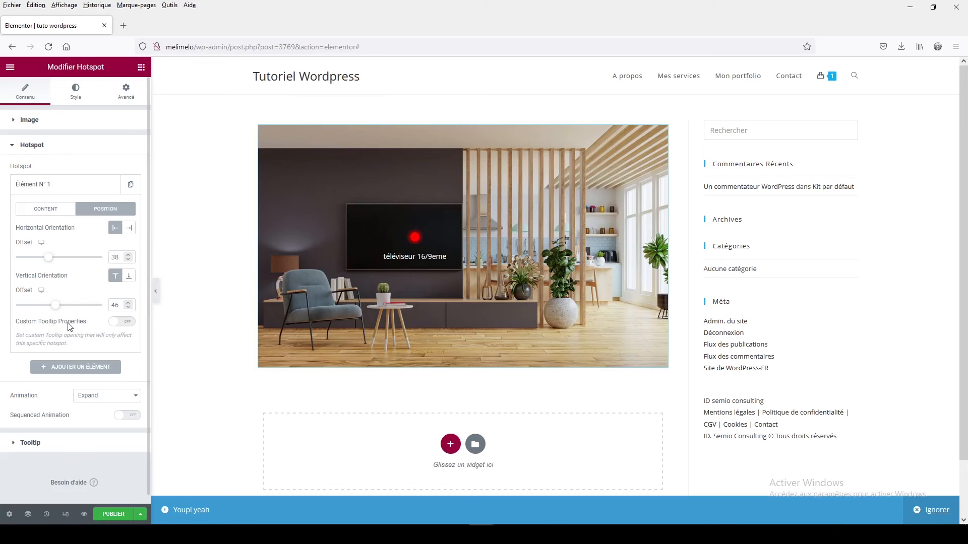
# Enable custom tooltip properties for the first hotspot, try the bottom, right and top box positions, and set the position to left.
pyautogui.click(123, 323)
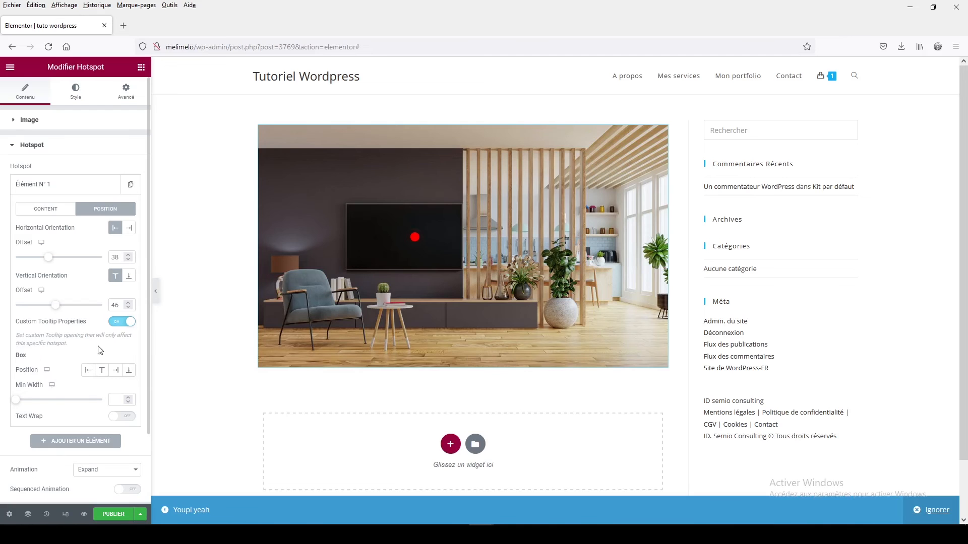
pyautogui.click(129, 375)
pyautogui.moveTo(401, 247); pyautogui.dragTo(411, 237)
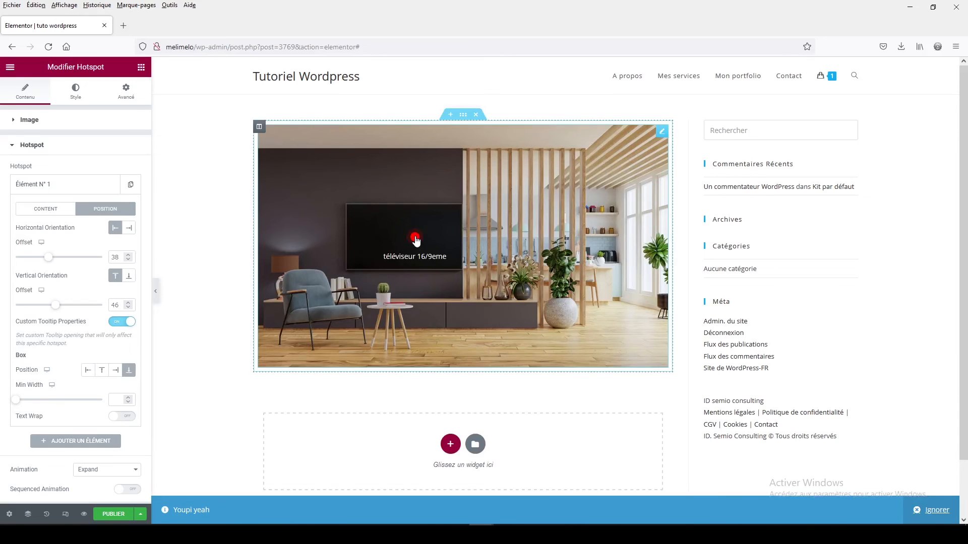
pyautogui.click(115, 369)
pyautogui.moveTo(414, 240)
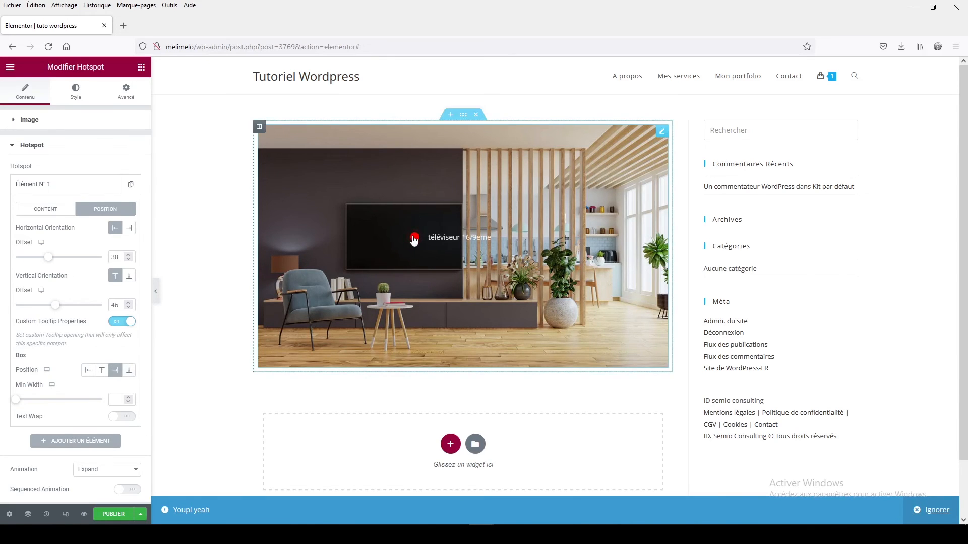
pyautogui.click(101, 370)
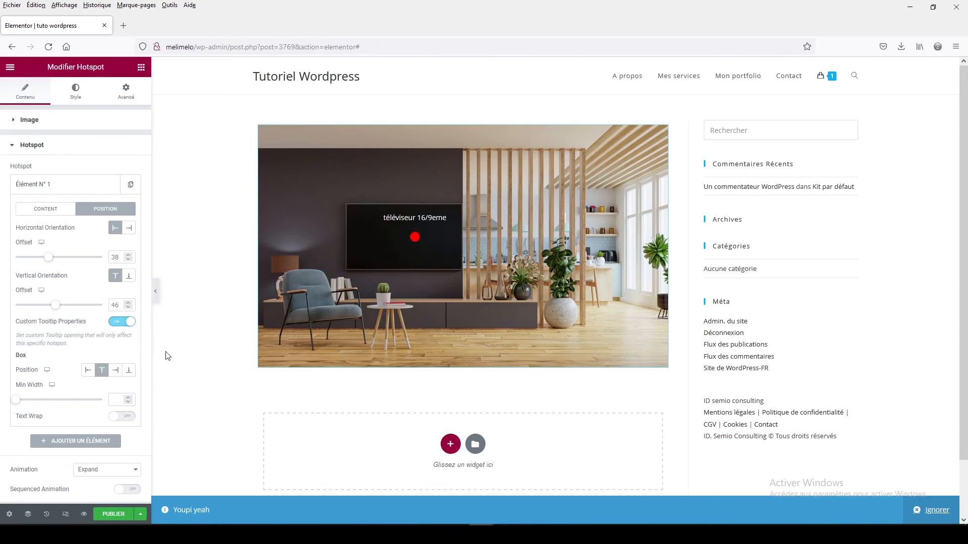
pyautogui.click(90, 371)
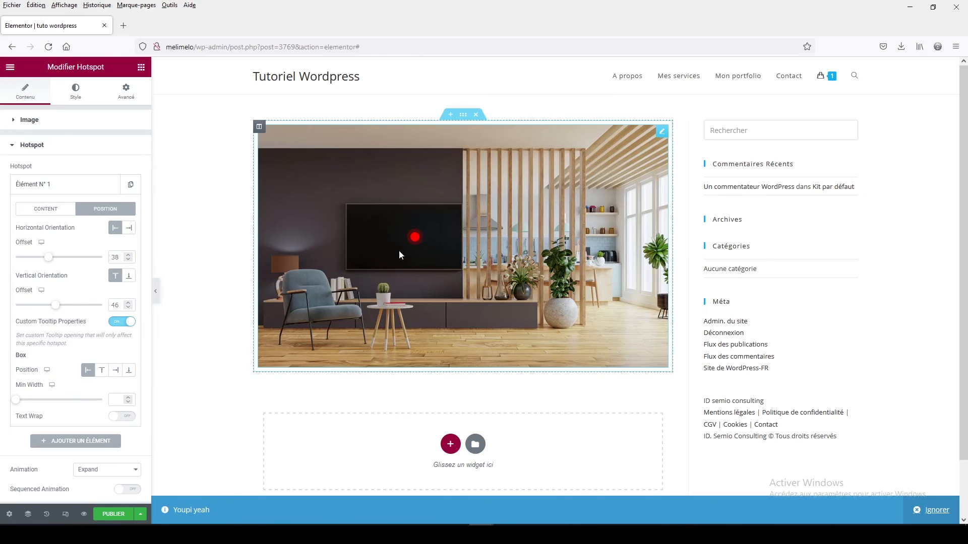
pyautogui.moveTo(415, 241)
# Set the tooltip's text color to white in the widget's style settings.
pyautogui.click(75, 90)
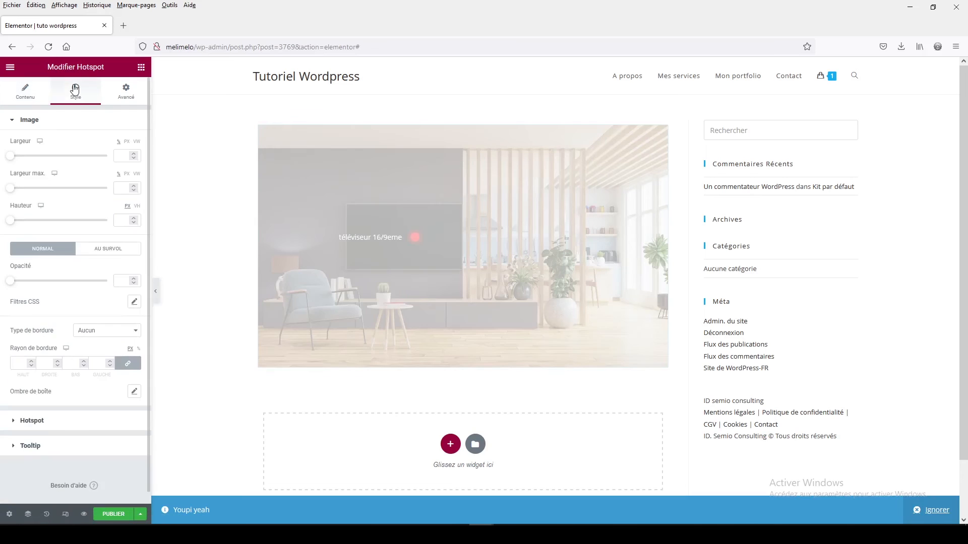
pyautogui.click(36, 445)
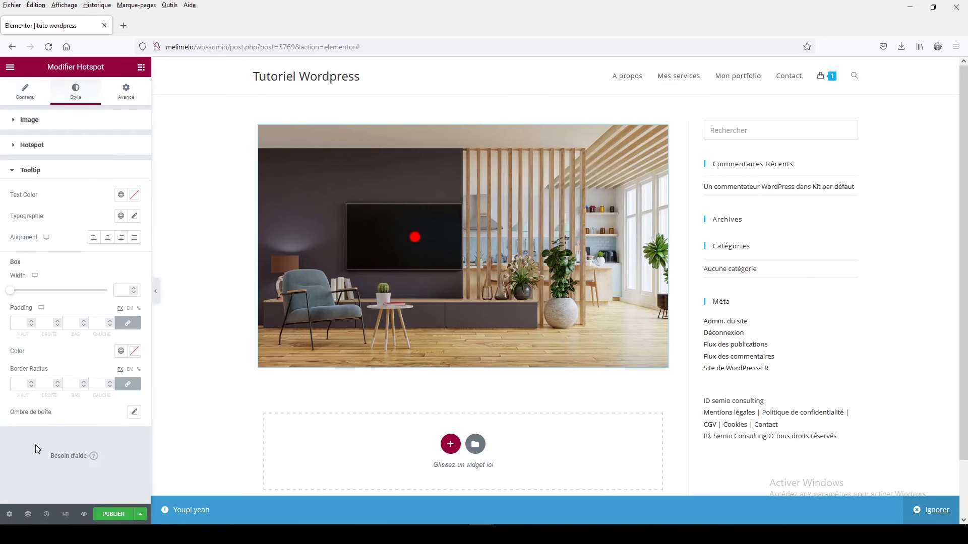
pyautogui.click(134, 194)
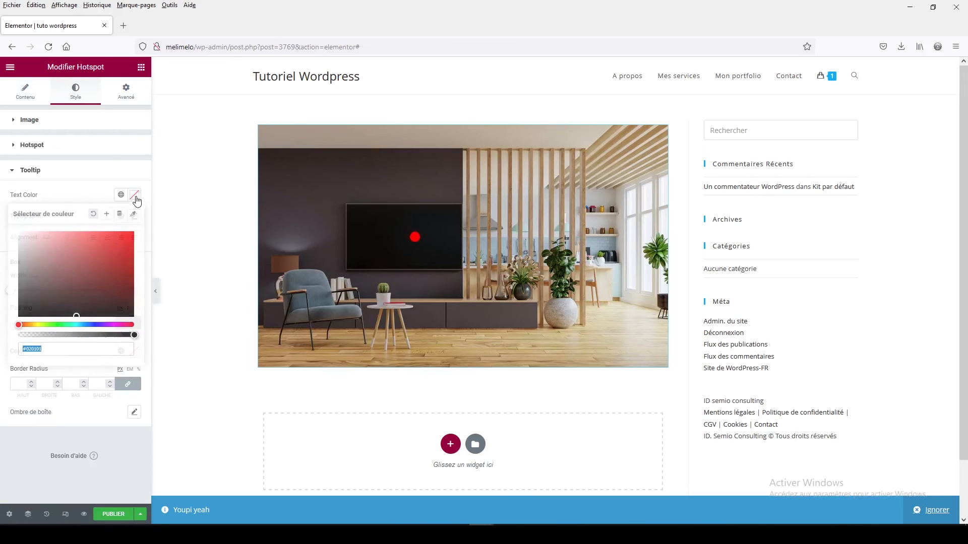
pyautogui.click(19, 232)
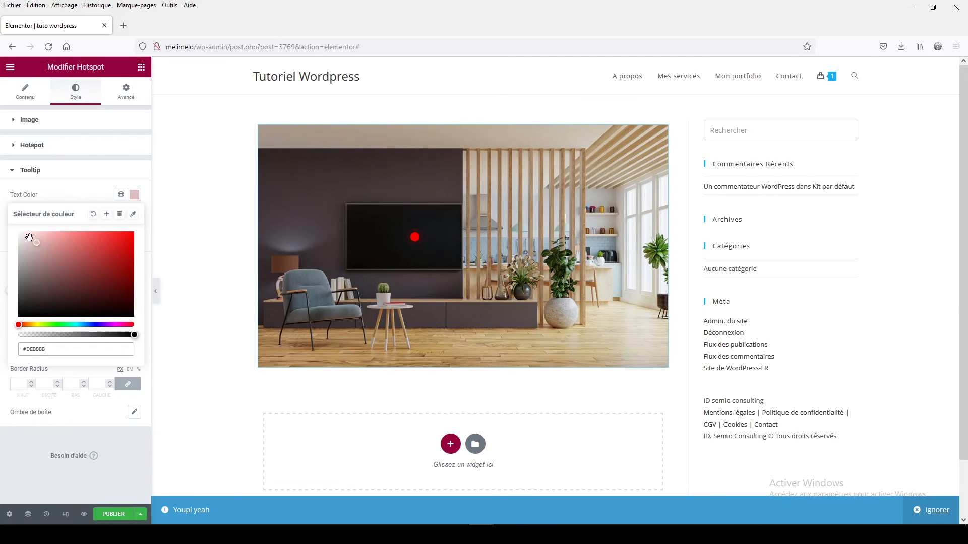
pyautogui.click(76, 176)
pyautogui.click(76, 176)
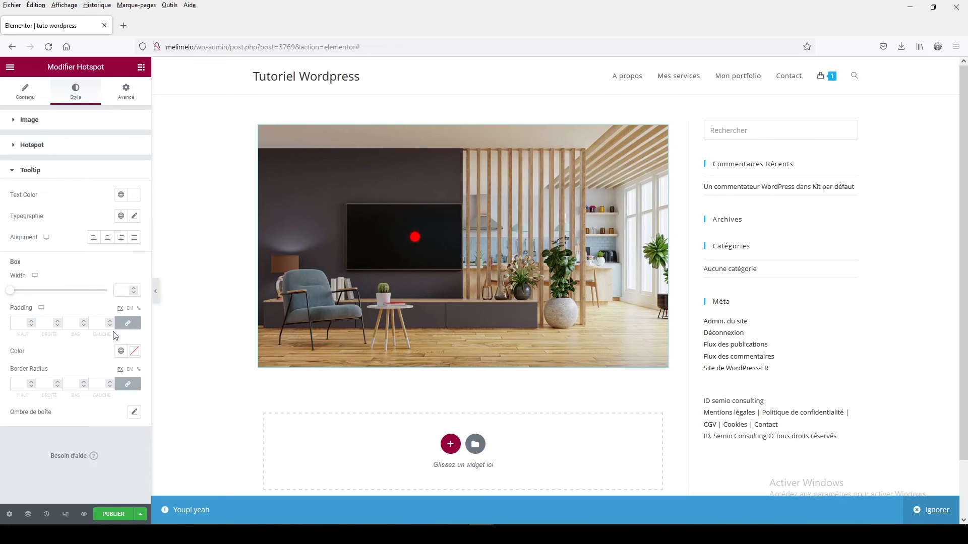
# Set the tooltip box color to semi-transparent black, #0000007A.
pyautogui.click(134, 351)
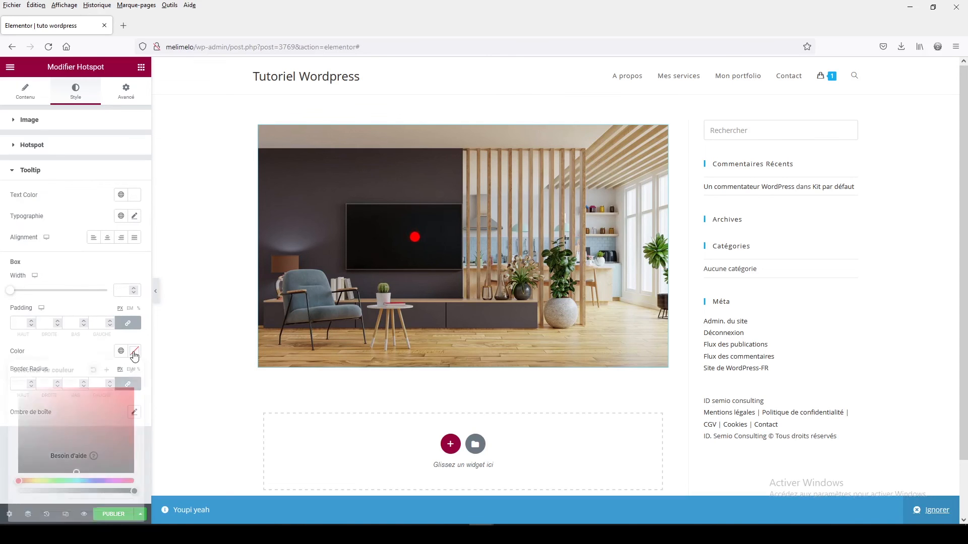
pyautogui.moveTo(54, 450); pyautogui.dragTo(6, 483)
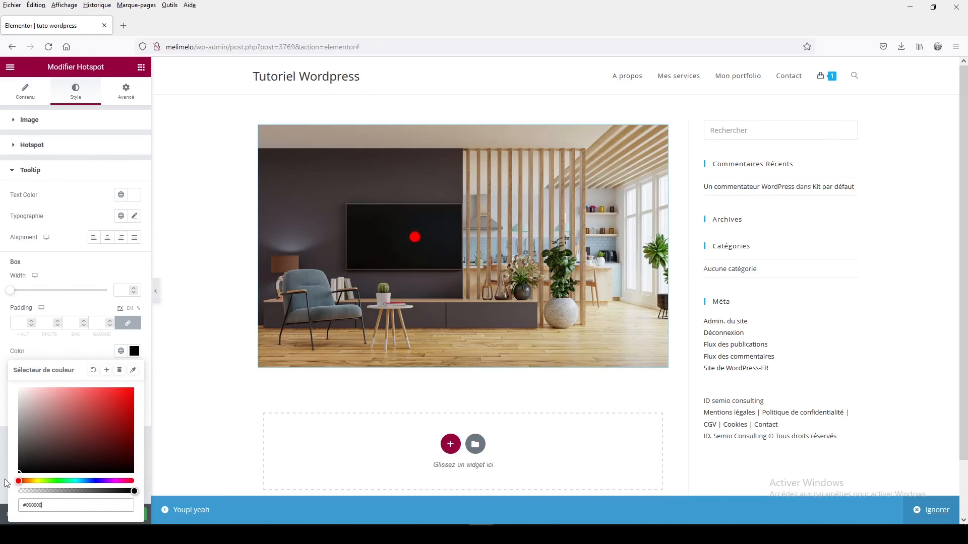
pyautogui.click(74, 492)
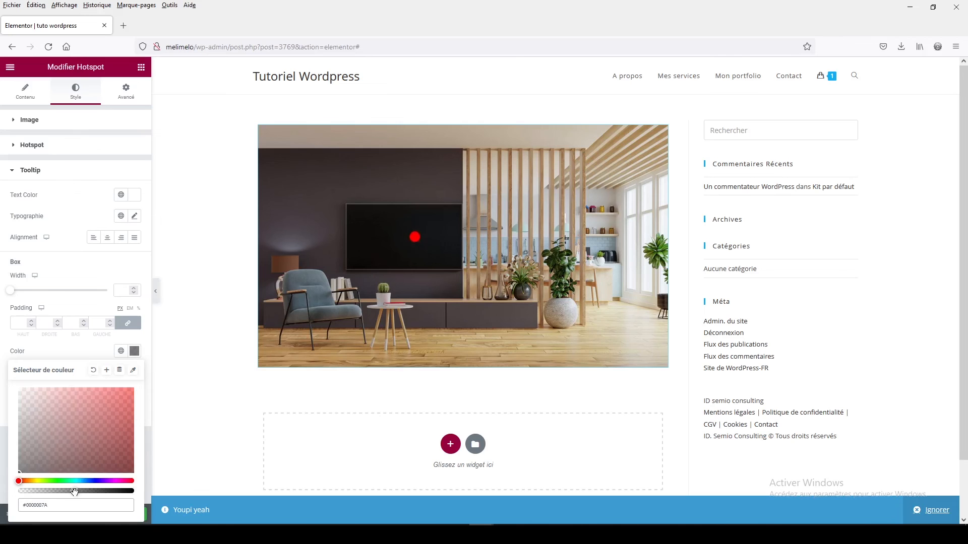
# Preview the television hotspot's restyled tooltip on the image and close the tooltip style settings.
pyautogui.click(81, 353)
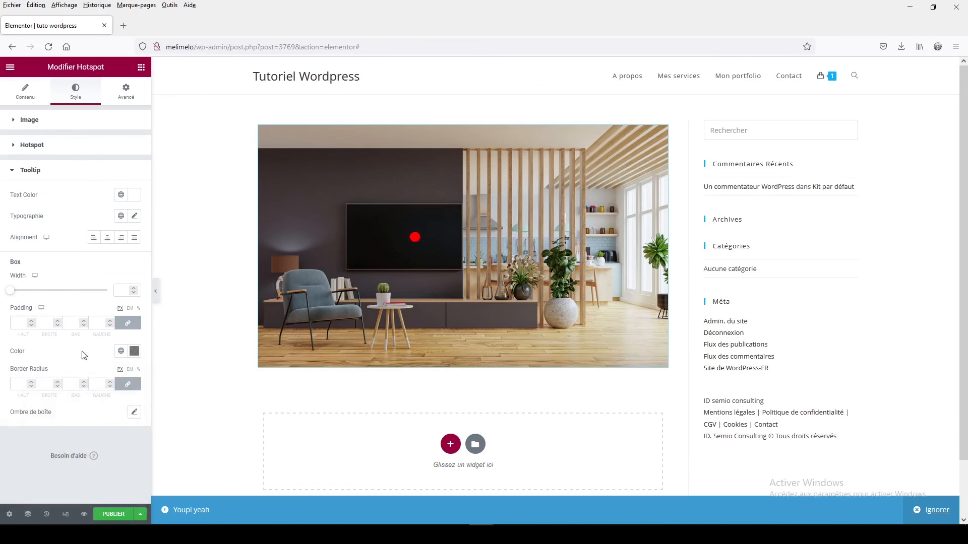
pyautogui.click(415, 237)
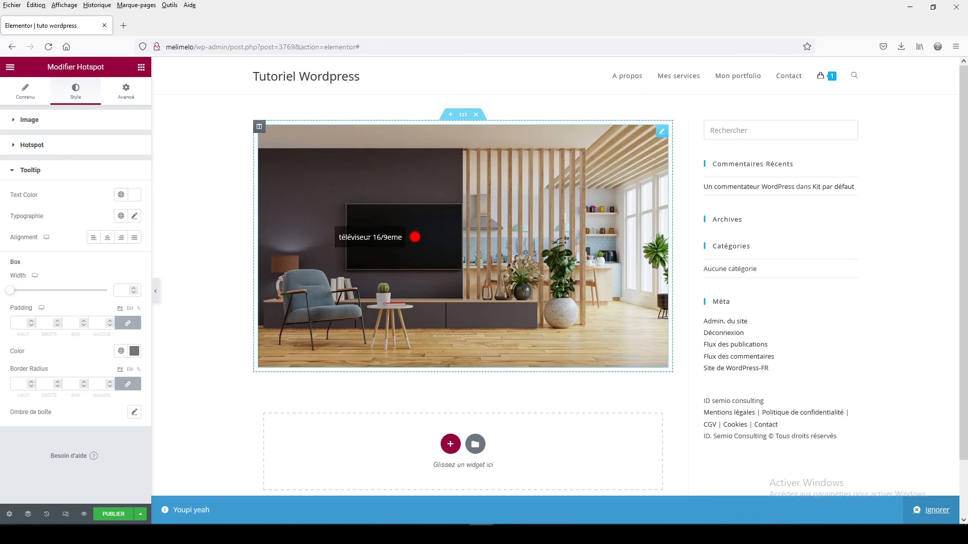
pyautogui.click(80, 167)
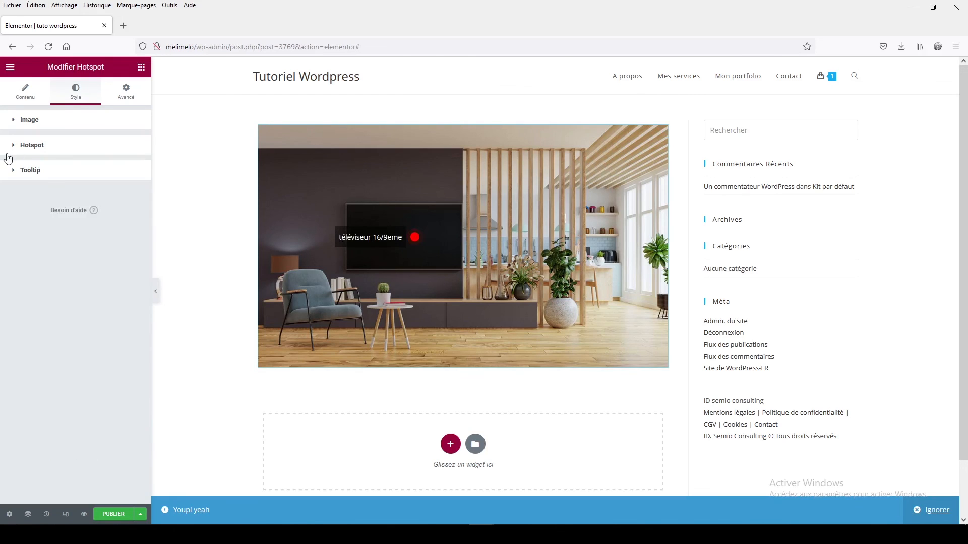
pyautogui.click(16, 146)
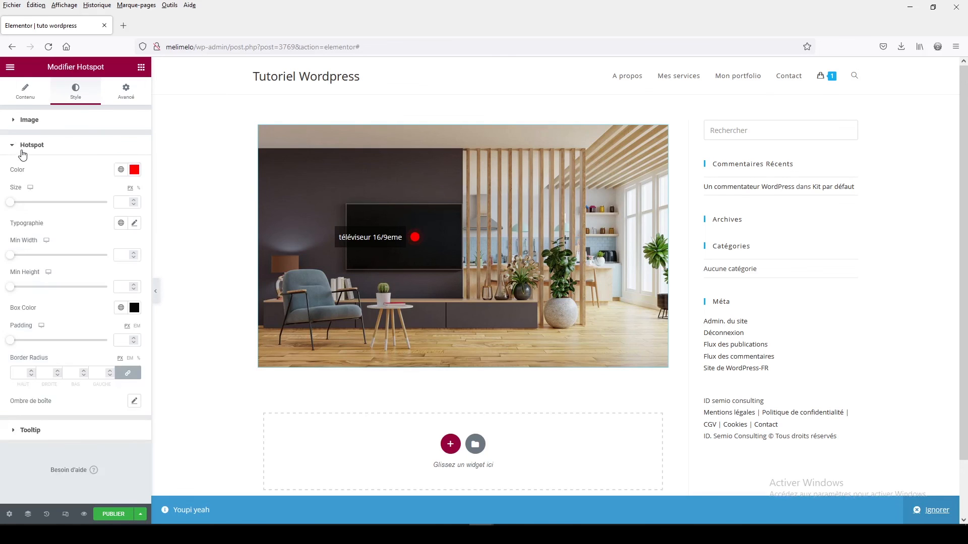
pyautogui.click(21, 149)
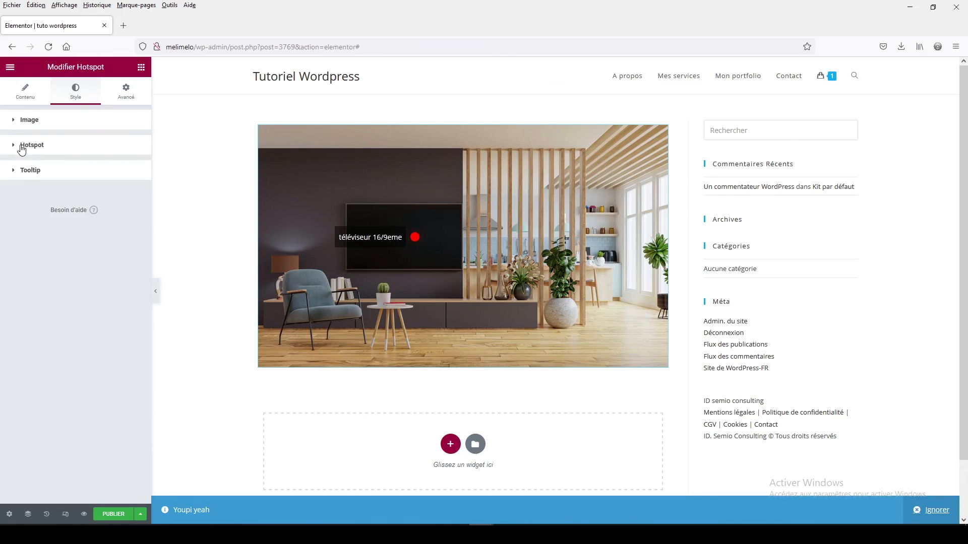
# Add a second hotspot item and position it on the armchair with a horizontal offset of 13 and a vertical offset of 76.
pyautogui.click(20, 95)
pyautogui.click(59, 268)
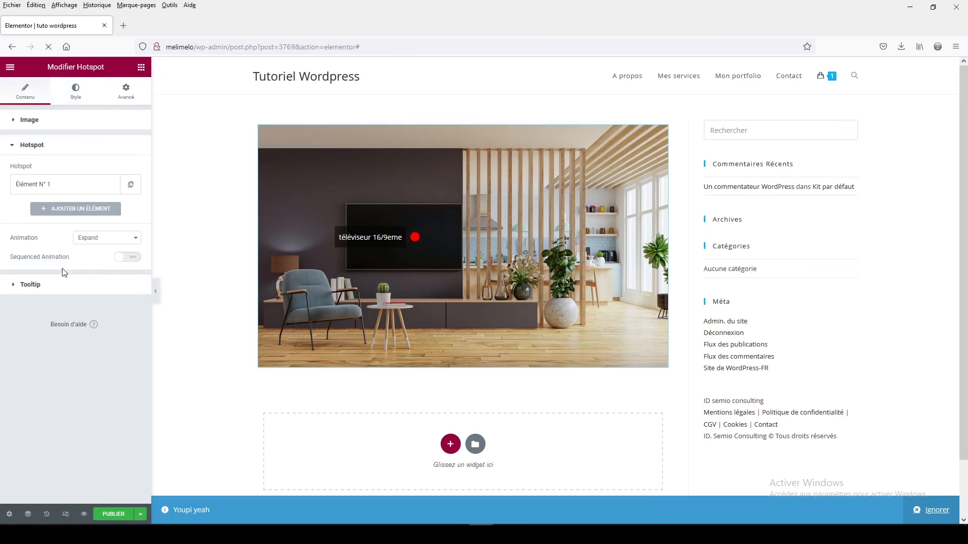
pyautogui.click(66, 210)
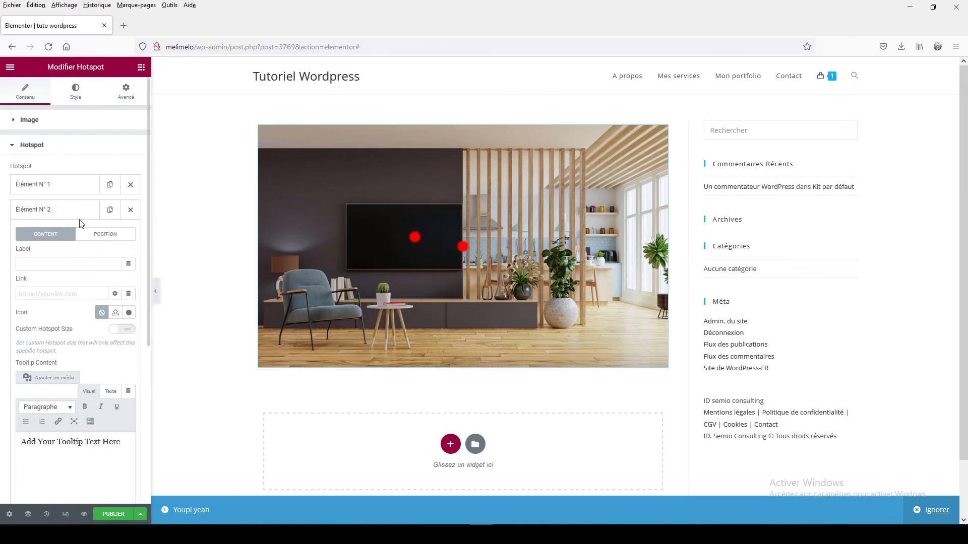
pyautogui.click(105, 234)
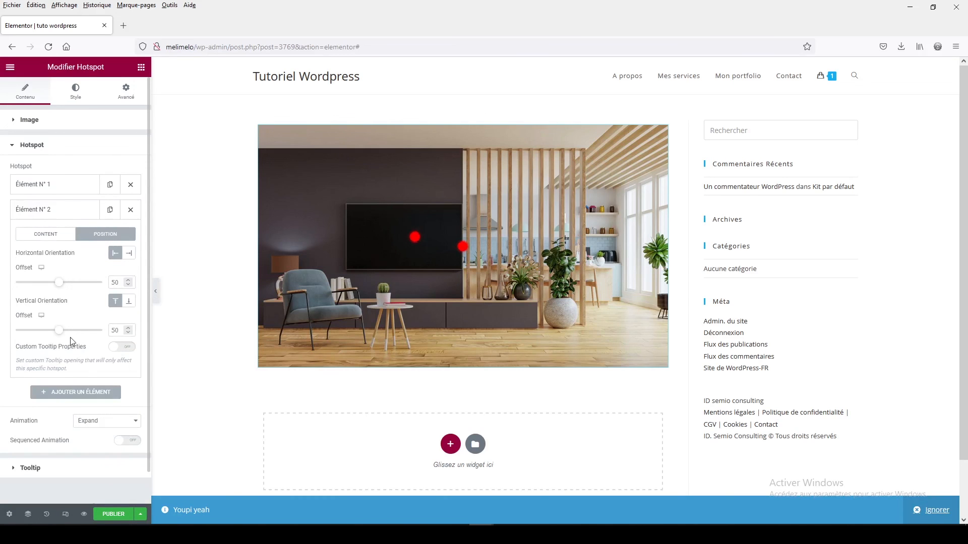
pyautogui.moveTo(58, 332); pyautogui.dragTo(81, 331)
pyautogui.moveTo(59, 282); pyautogui.dragTo(28, 295)
pyautogui.scroll(-1, 55, 217)
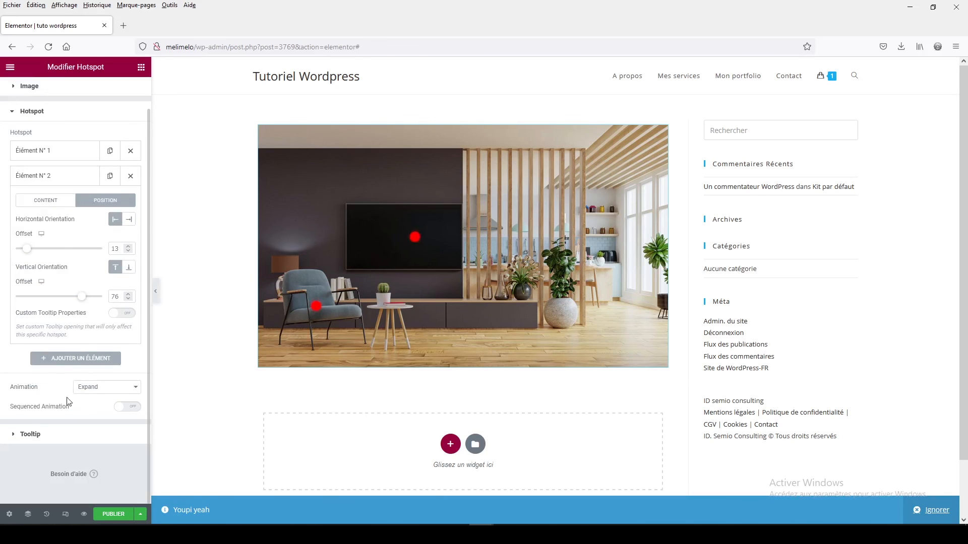
# Set the second hotspot's tooltip text to "chaise de bureau" and preview the tooltips of both hotspots on the image.
pyautogui.click(36, 178)
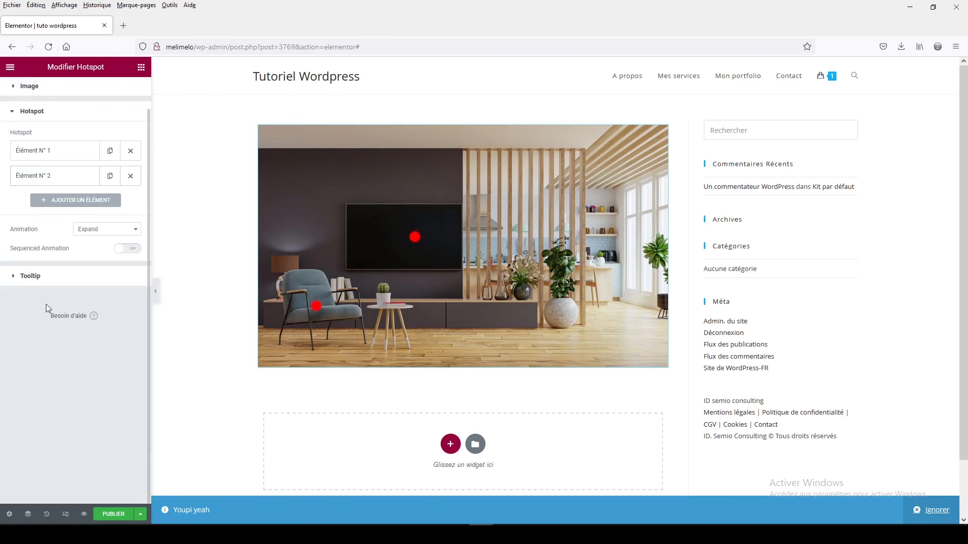
pyautogui.click(47, 178)
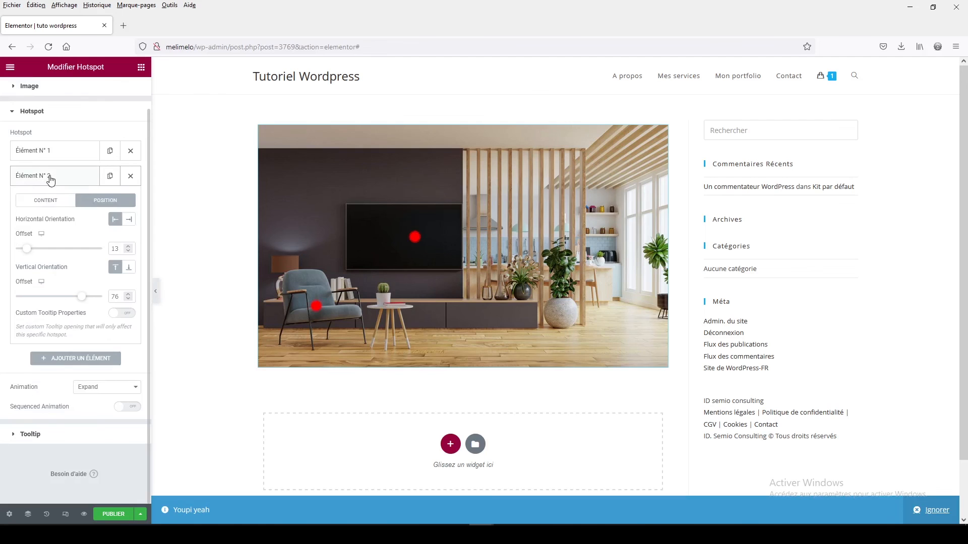
pyautogui.click(55, 206)
pyautogui.moveTo(120, 409); pyautogui.dragTo(9, 417)
pyautogui.write('ch')
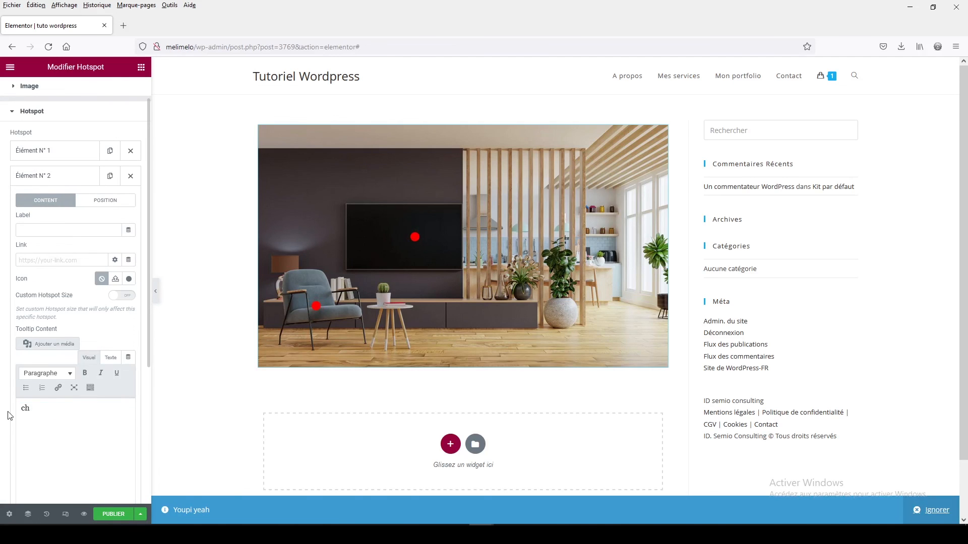
pyautogui.write('aise de dureau')
pyautogui.moveTo(60, 408); pyautogui.dragTo(56, 408)
pyautogui.write('b')
pyautogui.click(316, 308)
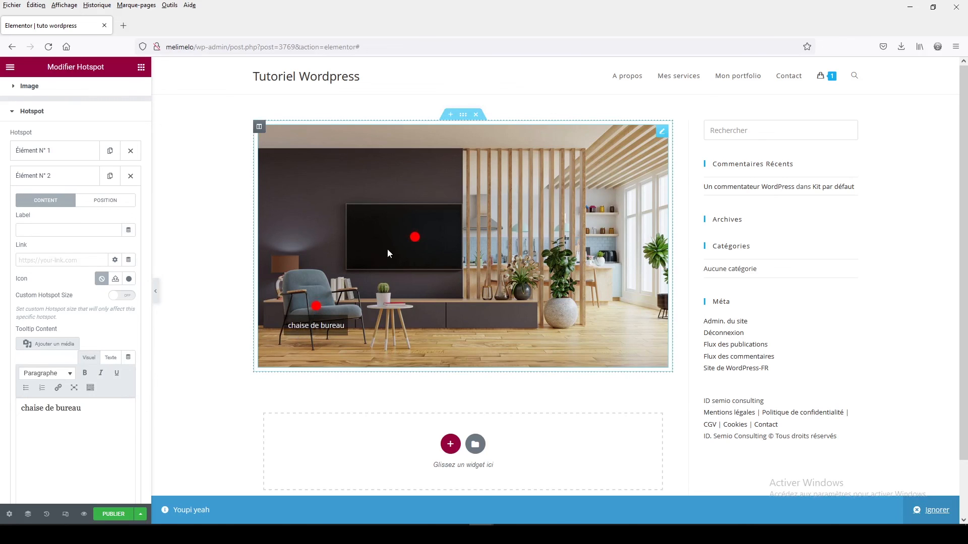
pyautogui.click(414, 238)
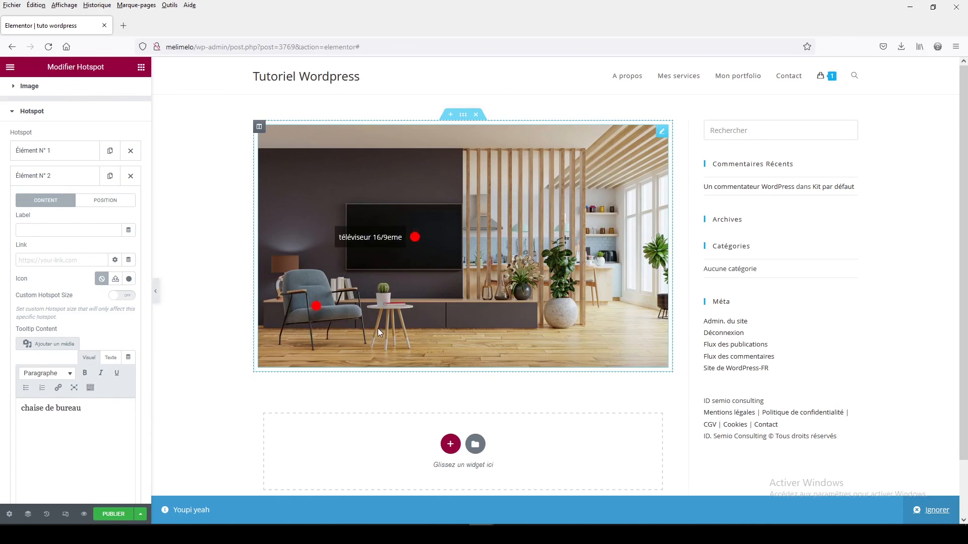